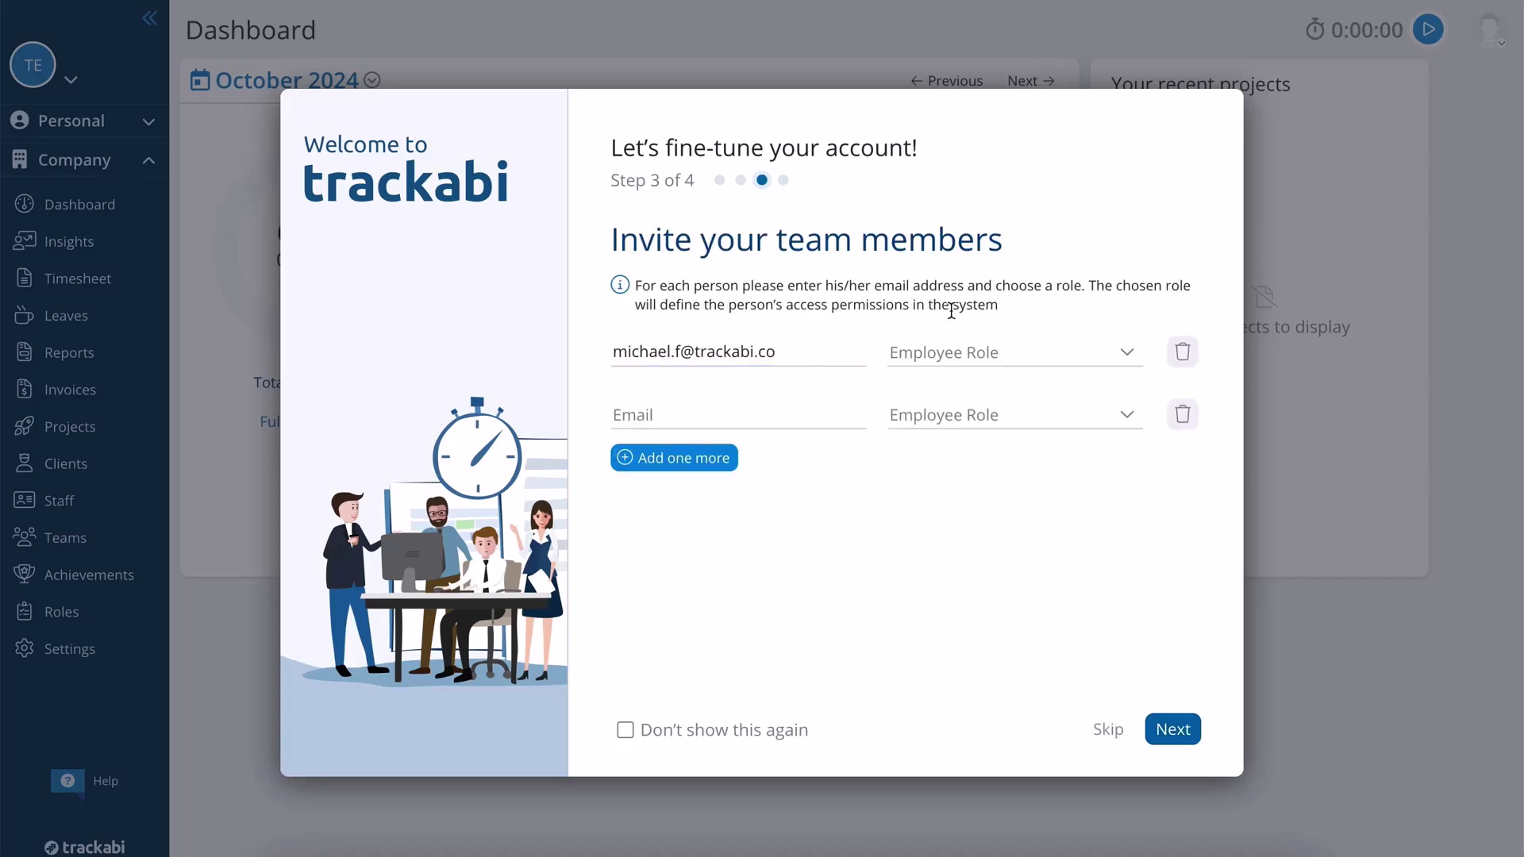
- Invite the second member by e-mail, make both invitees Managers, and finish the onboarding wizard
left_click(942, 391)
left_click(728, 418)
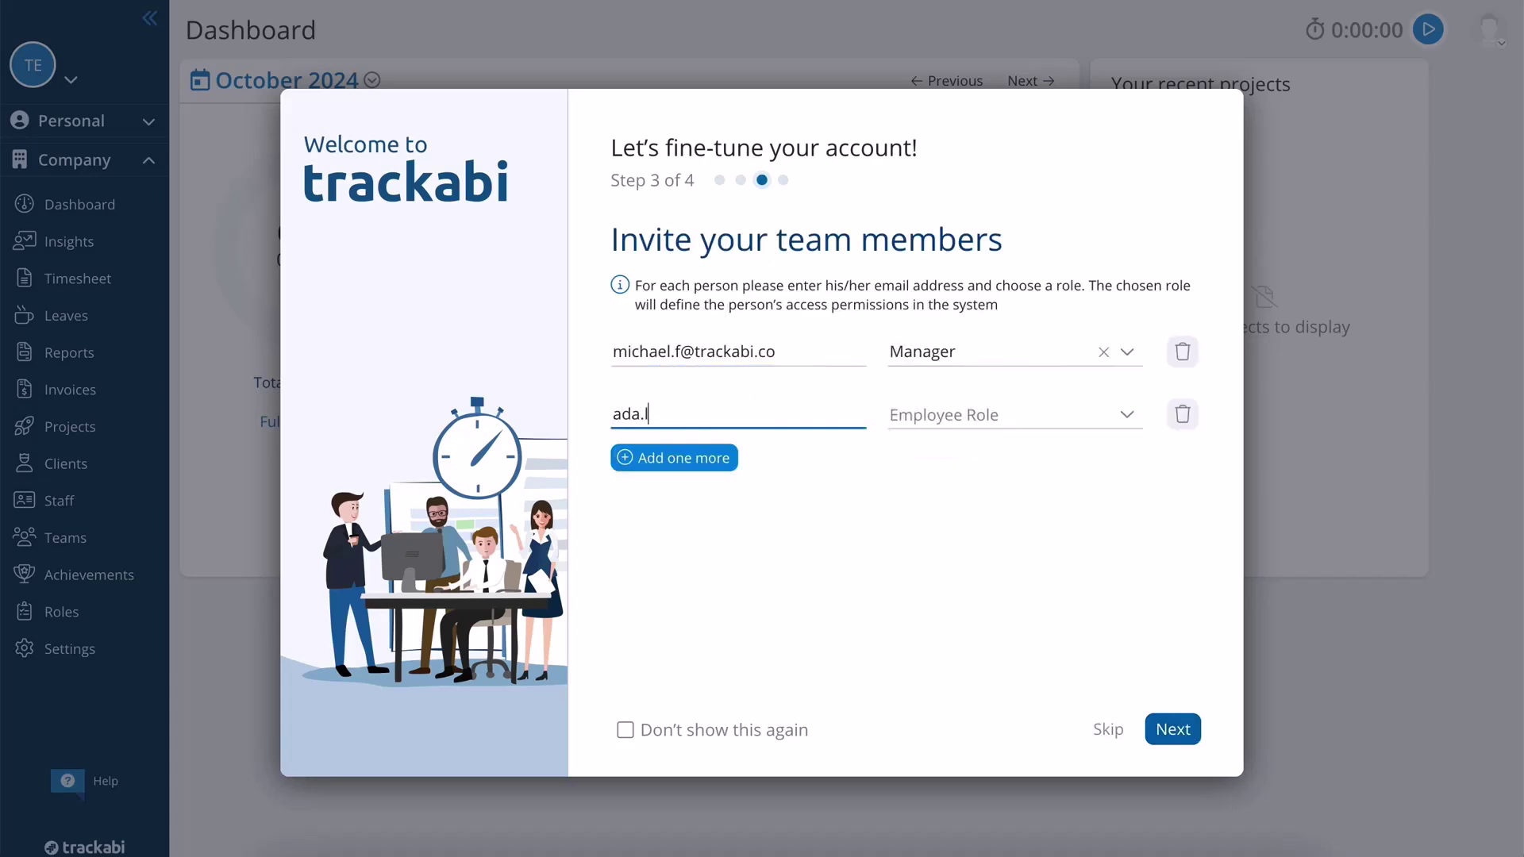
left_click(980, 410)
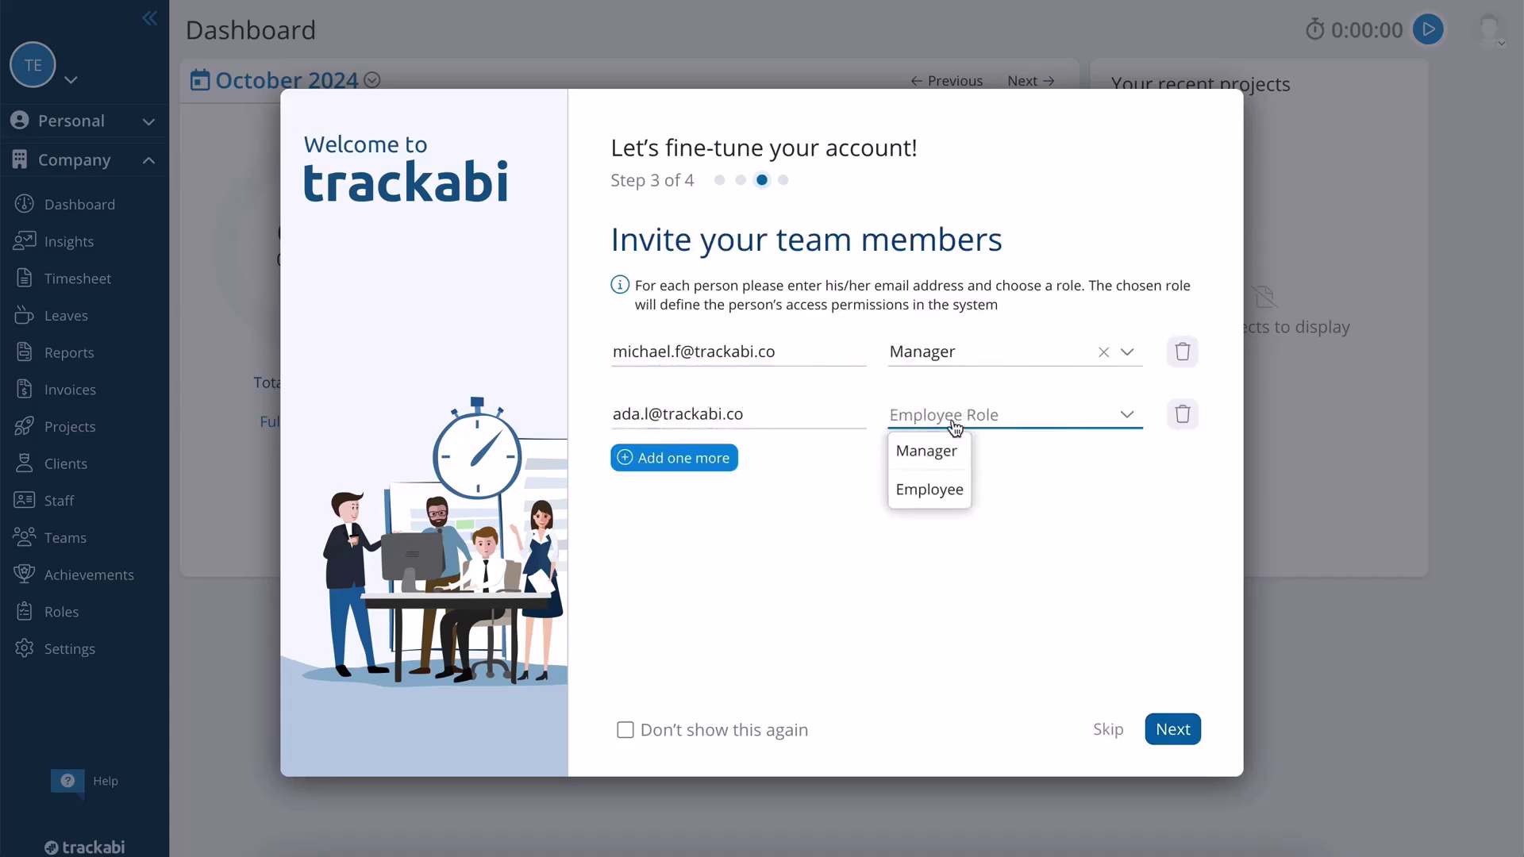
left_click(935, 452)
left_click(1189, 734)
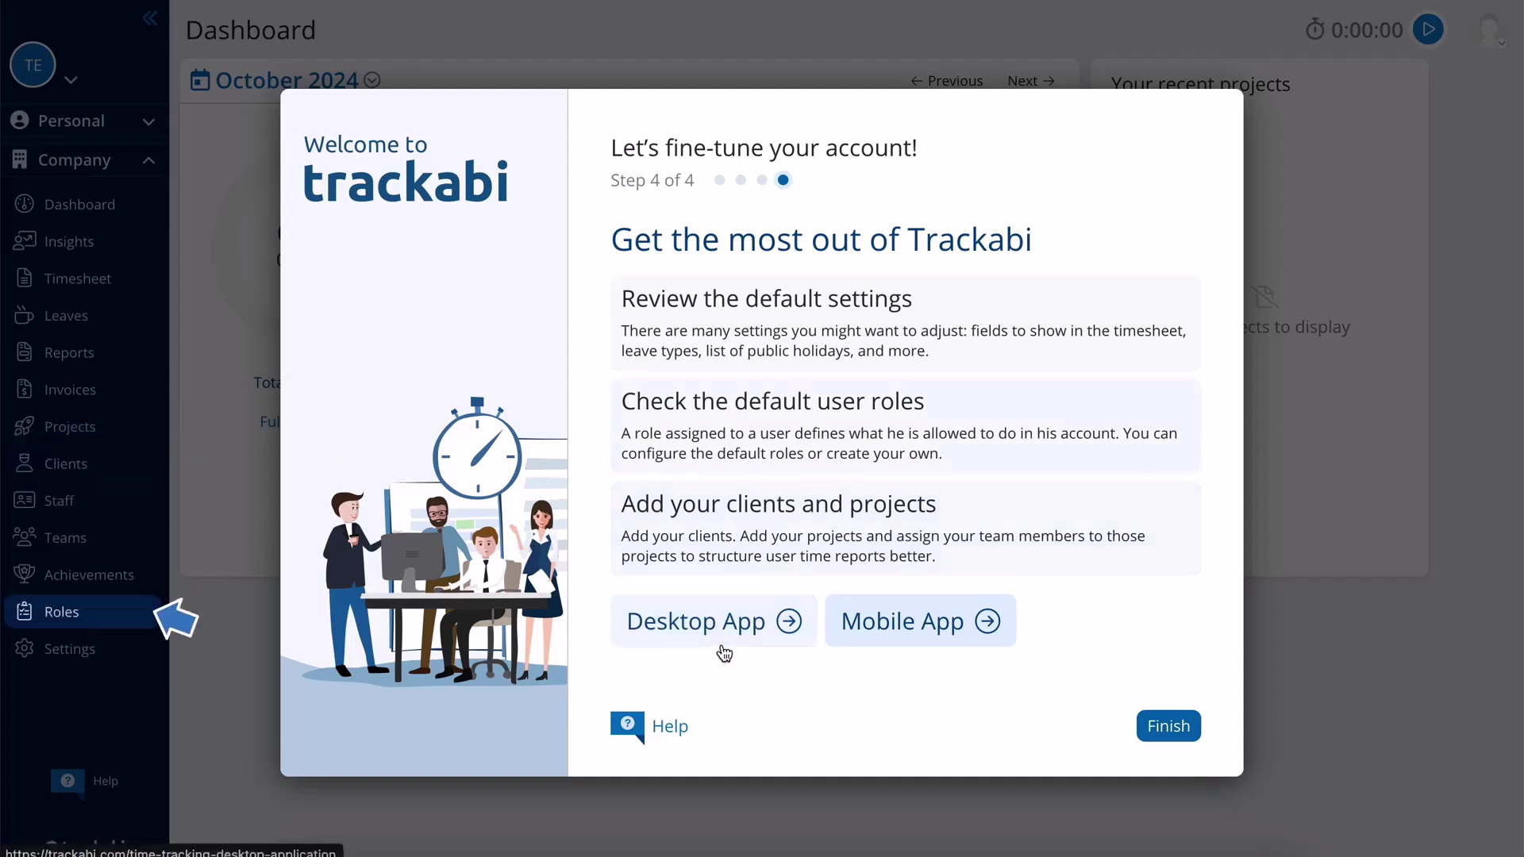
left_click(1185, 725)
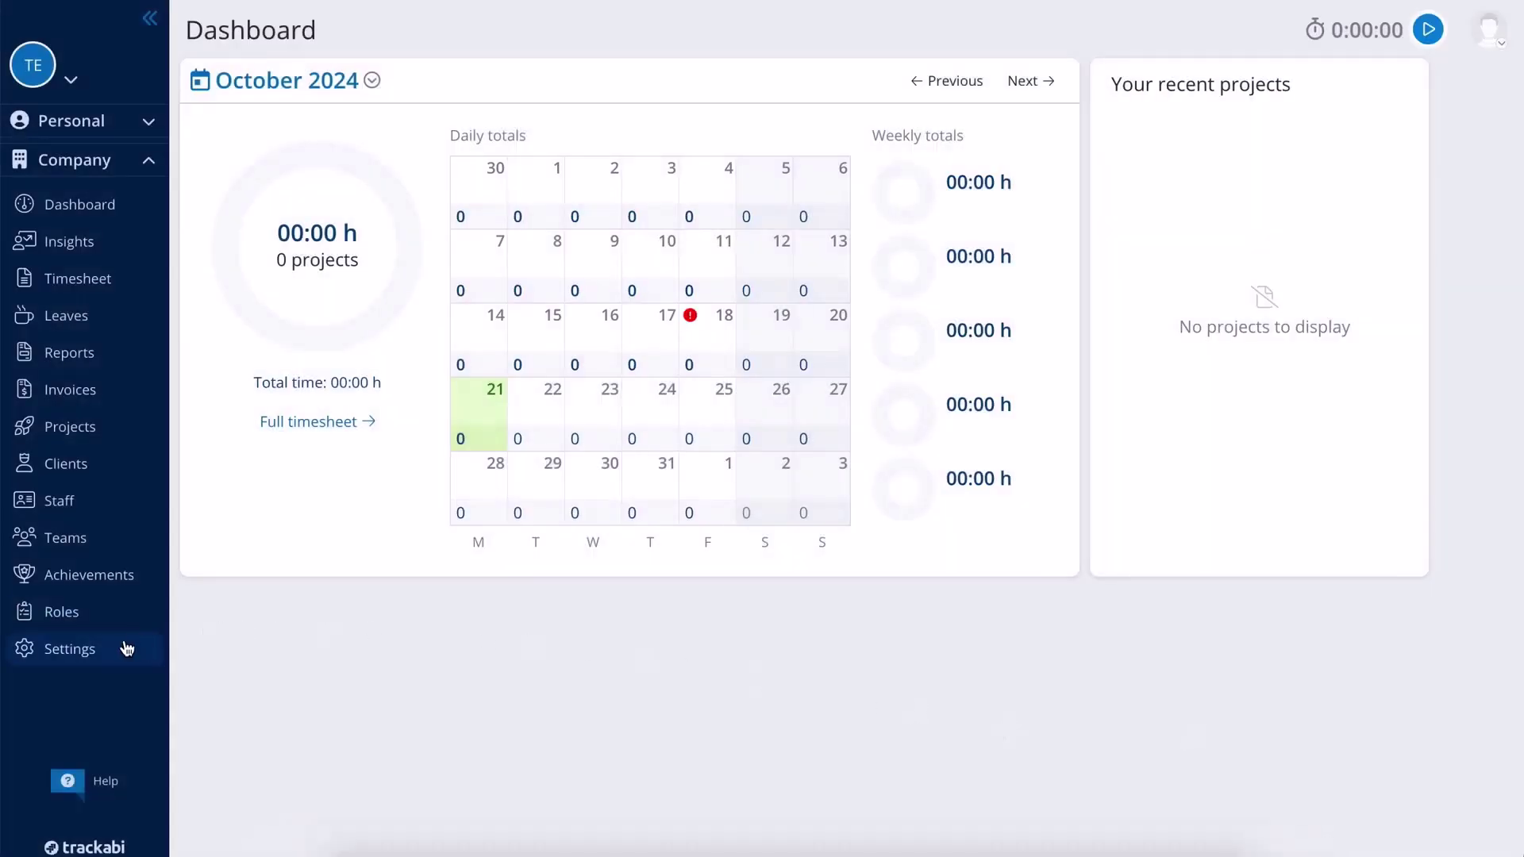
- In company Settings, review the company name and full address fields without changing them
left_click(125, 649)
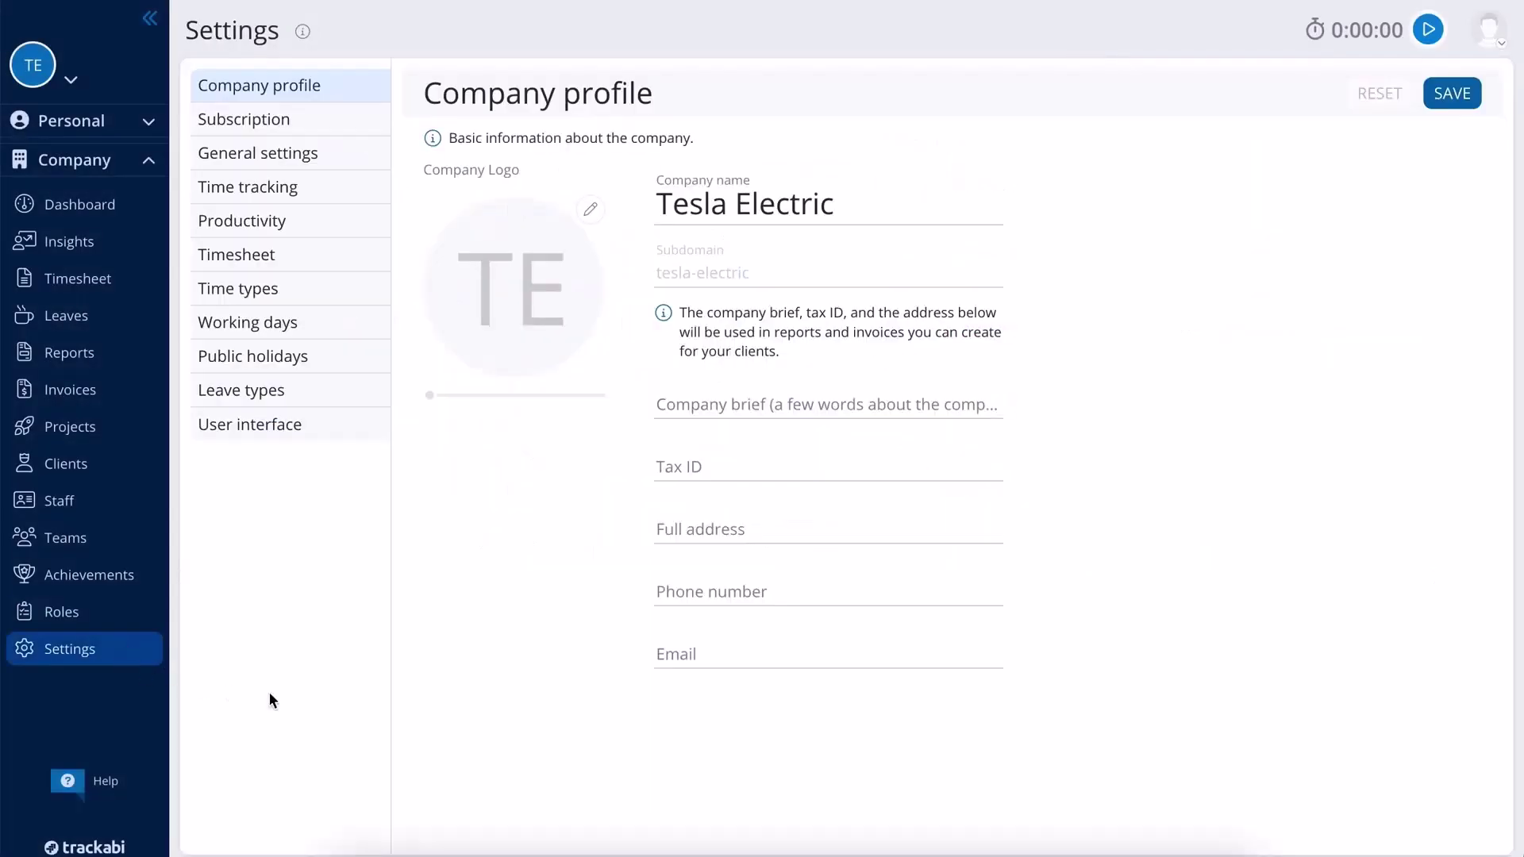
left_click(895, 200)
left_click(584, 267)
left_click(790, 530)
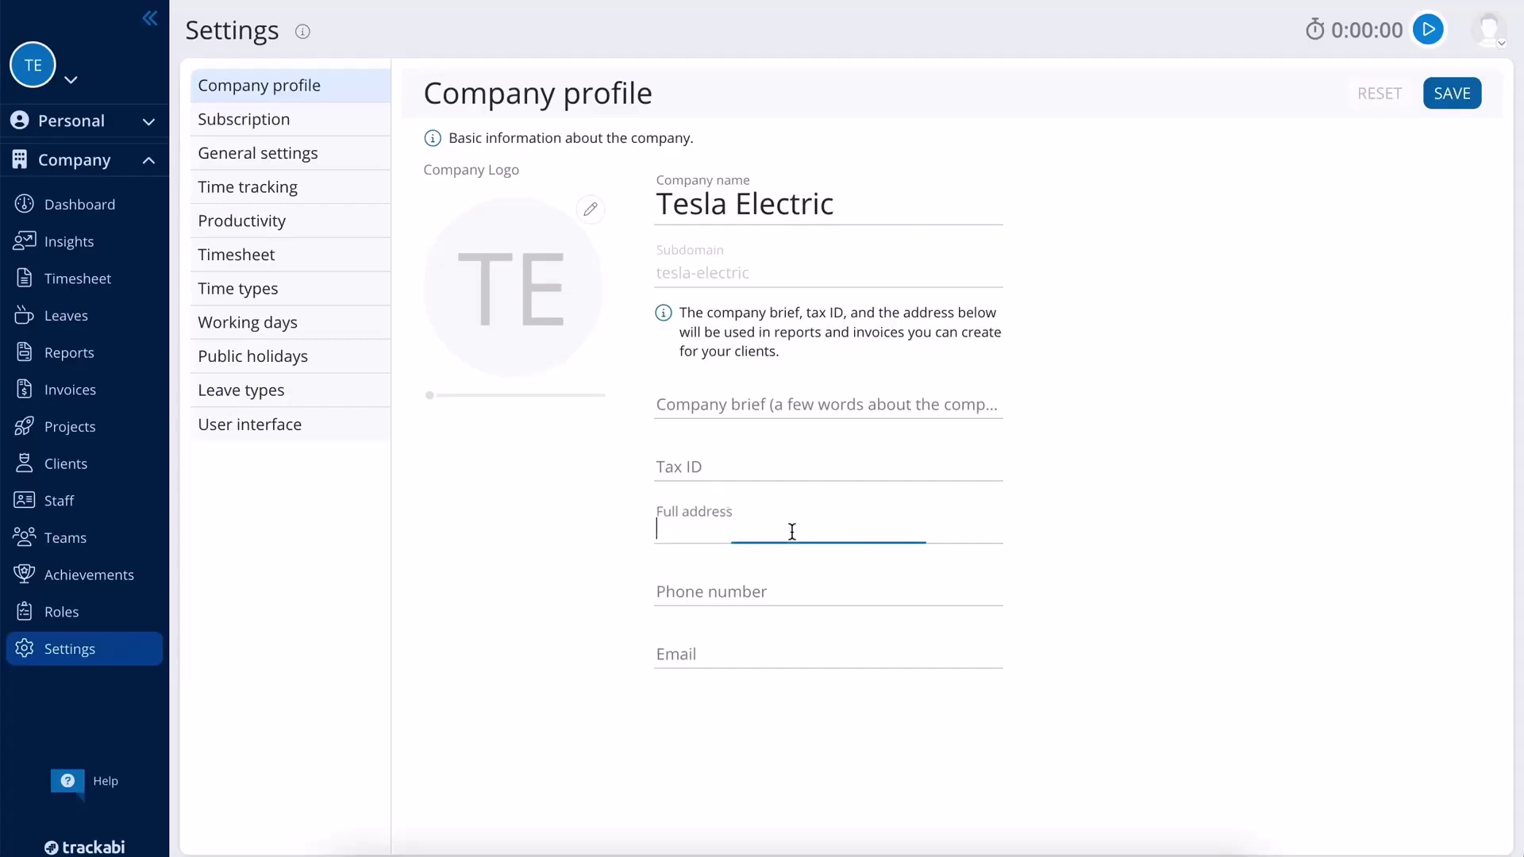
left_click(1113, 547)
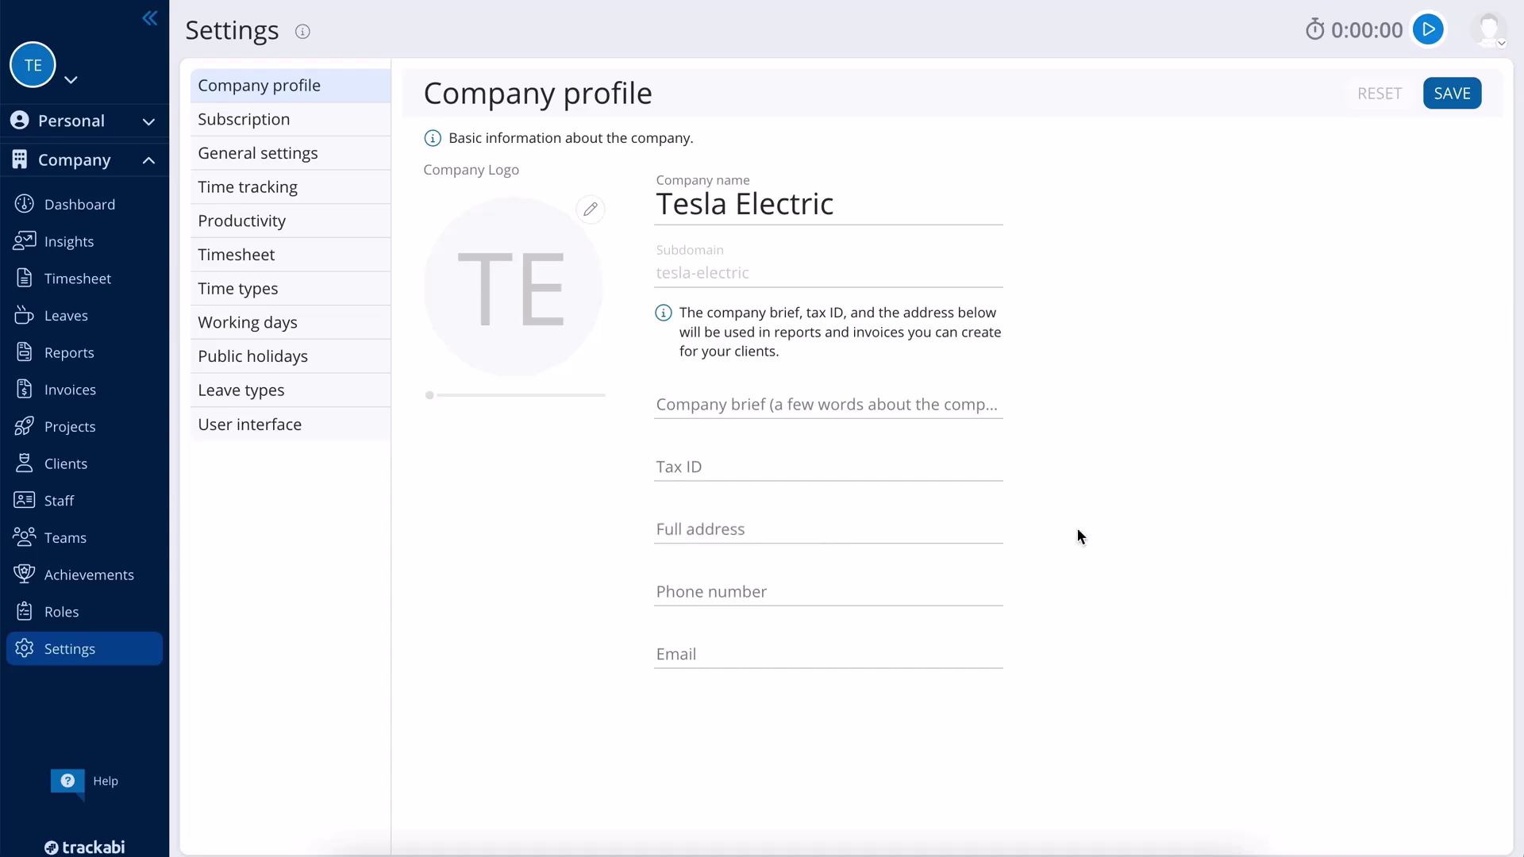
- Browse the Subscription, General settings and Time tracking settings pages
left_click(330, 121)
scroll(1480, 274, "down", 7)
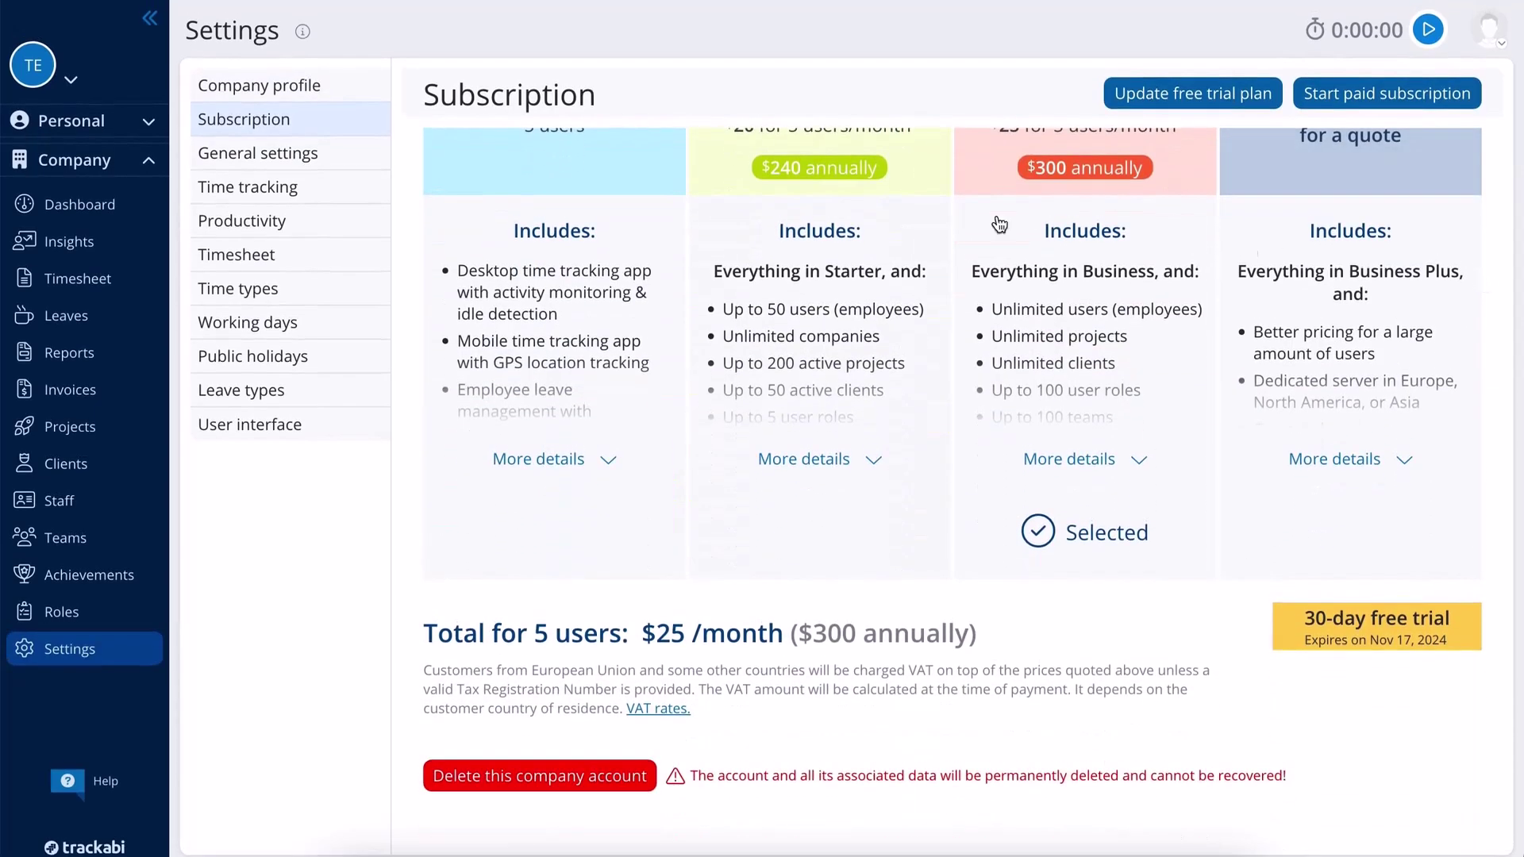
left_click(339, 167)
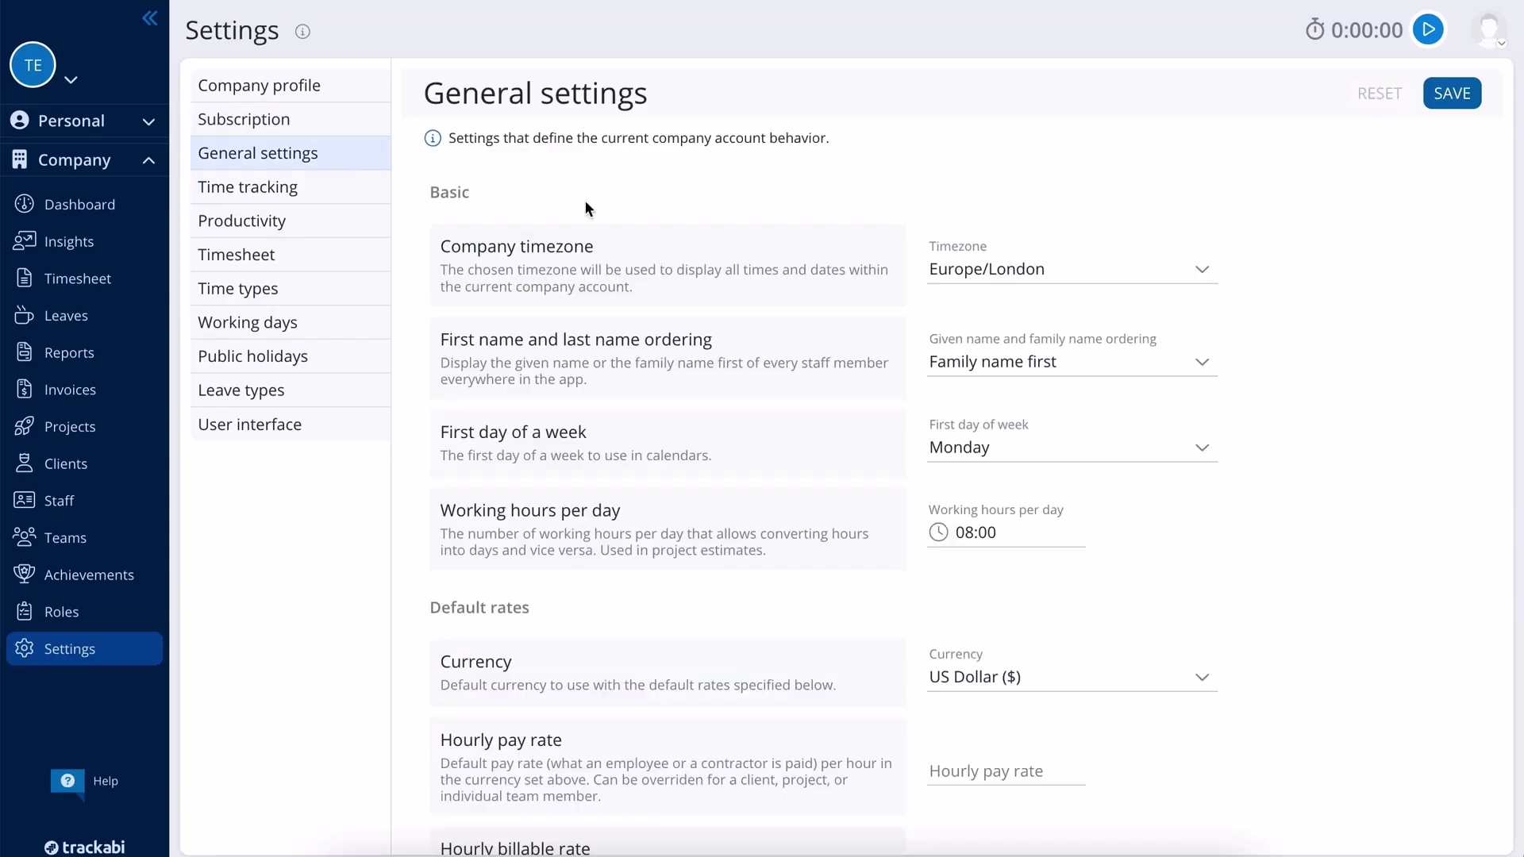
scroll(1312, 279, "down", 3)
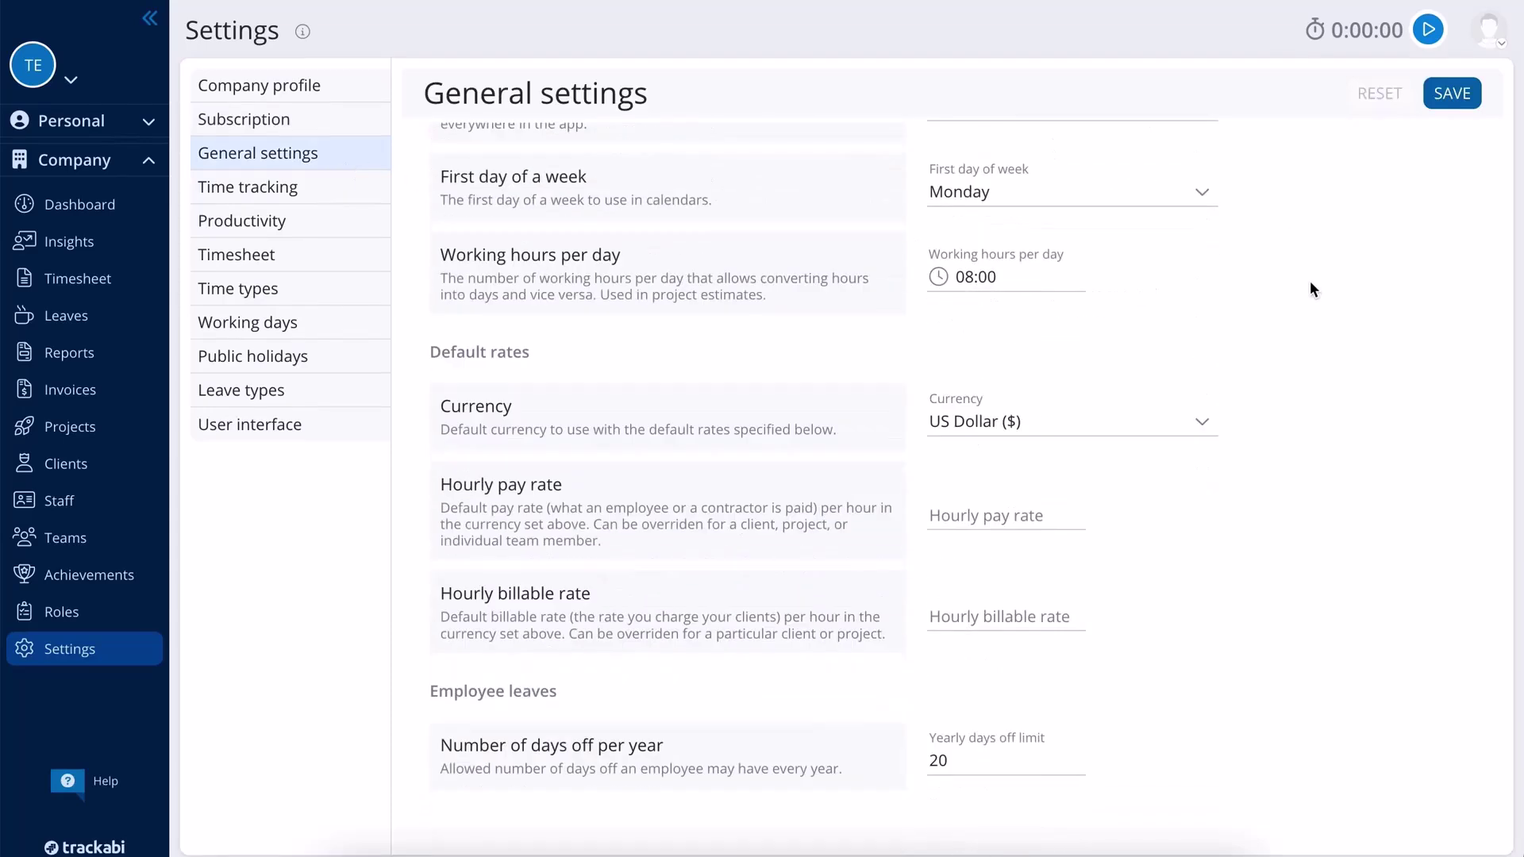
left_click(350, 197)
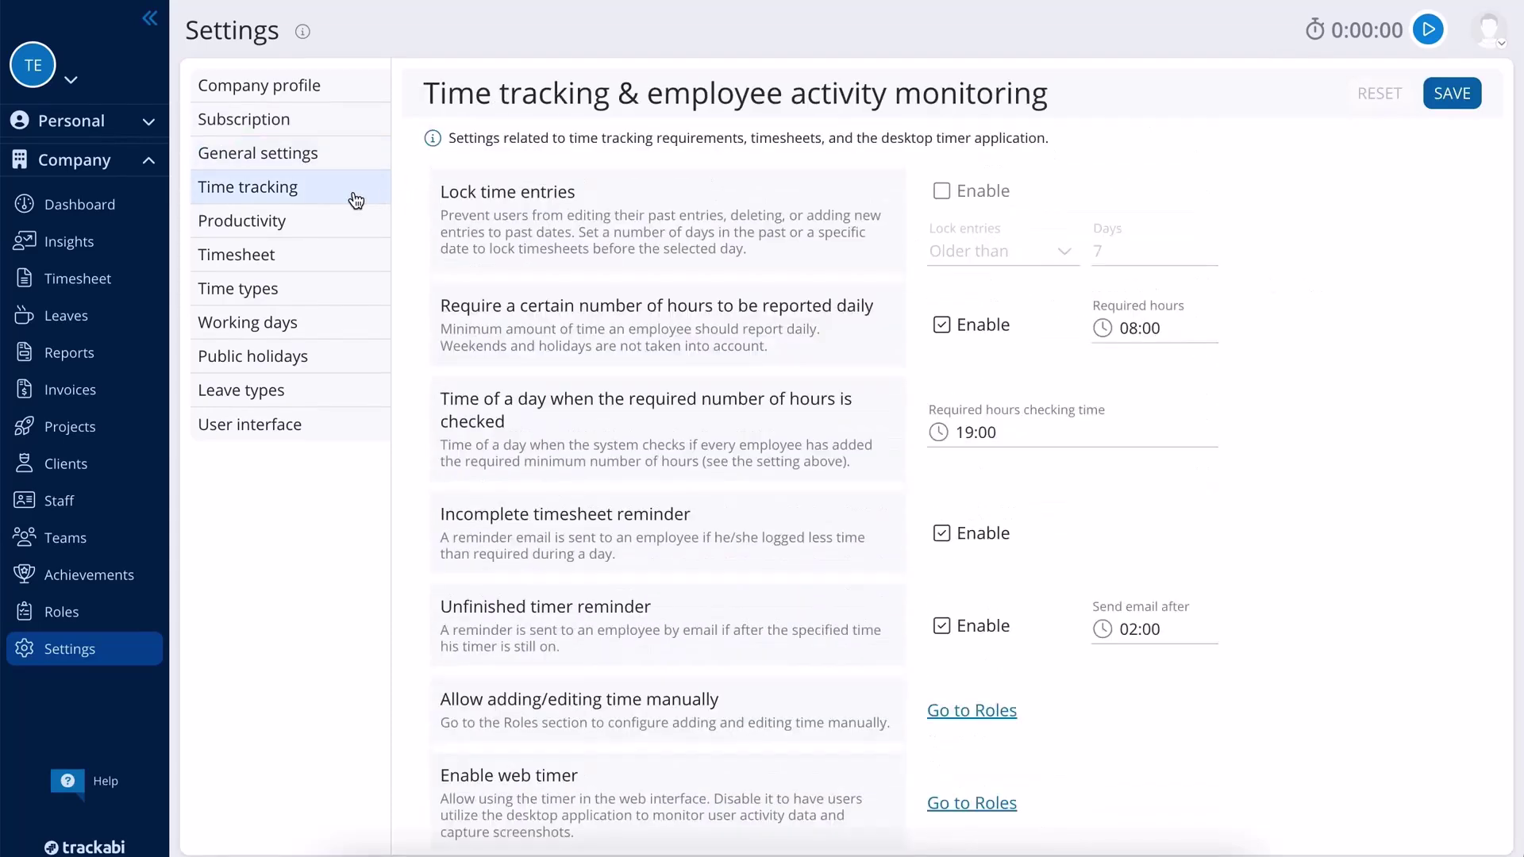
scroll(1333, 340, "down", 10)
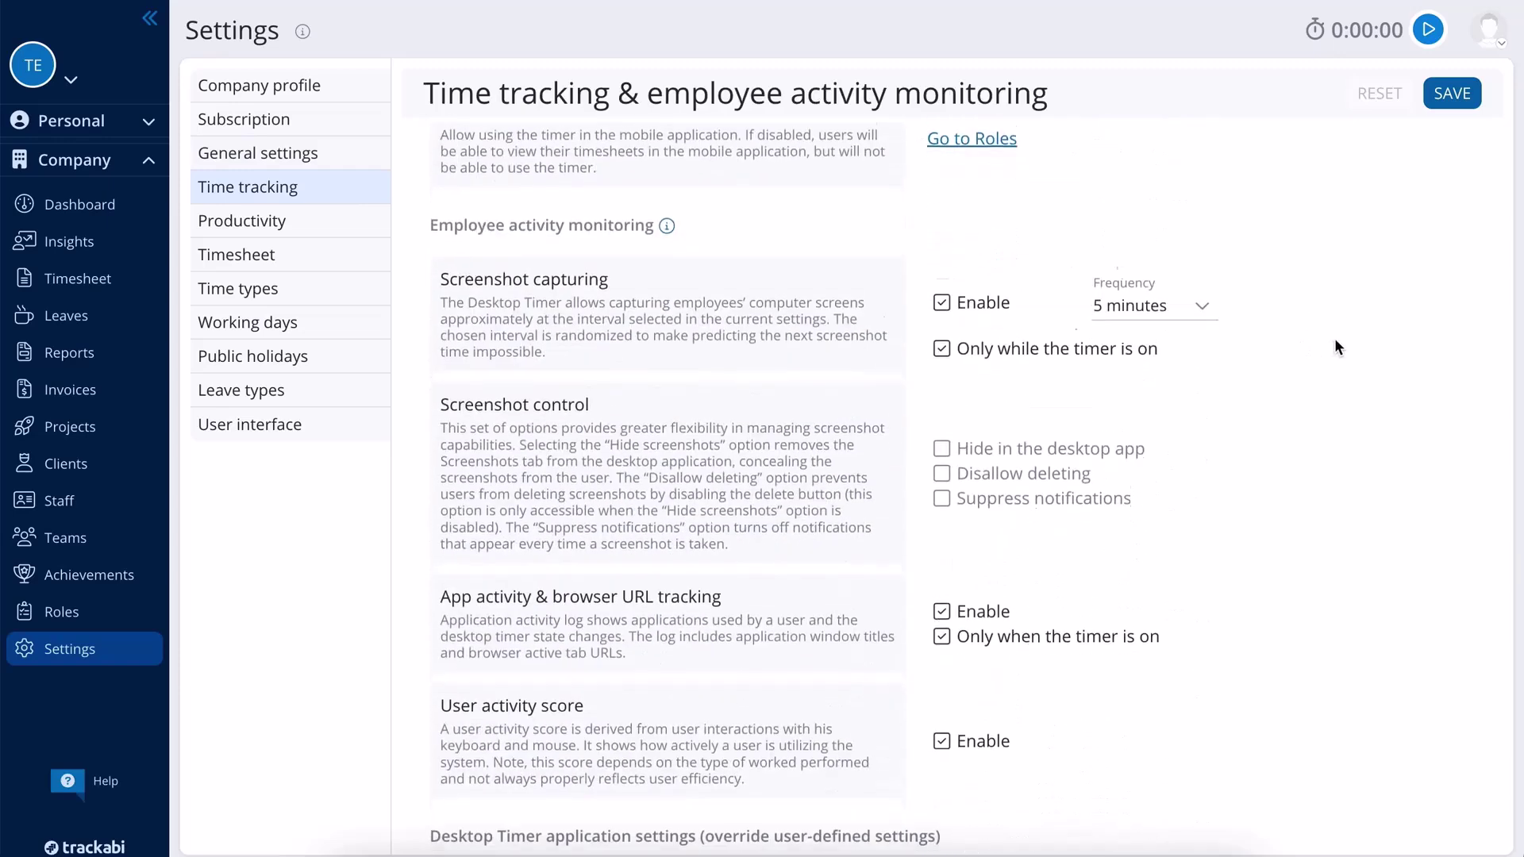
scroll(1335, 340, "down", 2)
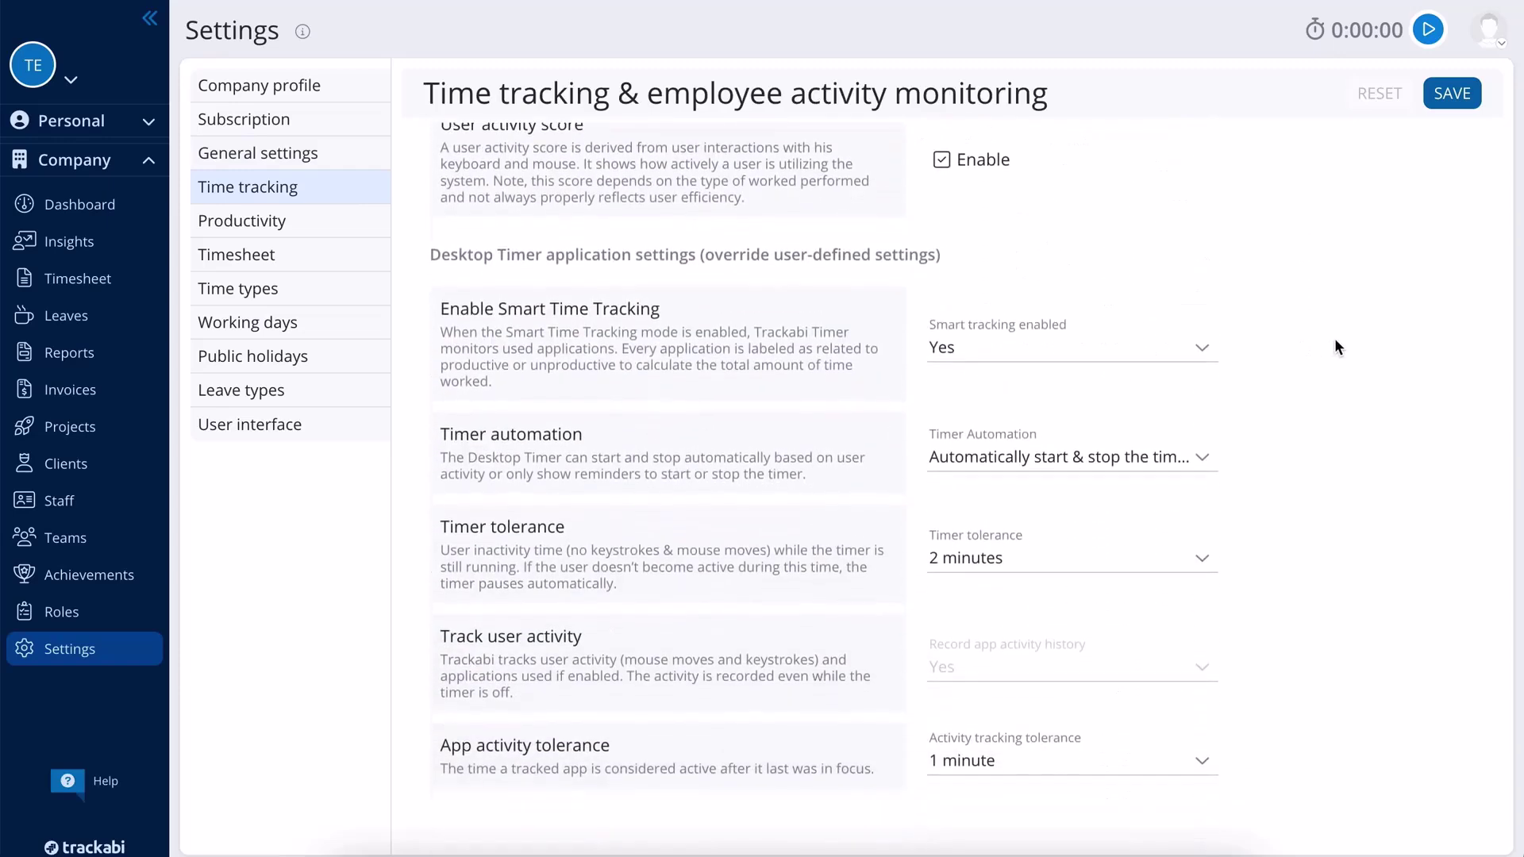
- Enable the warning shown on unproductive time in Productivity settings
left_click(340, 232)
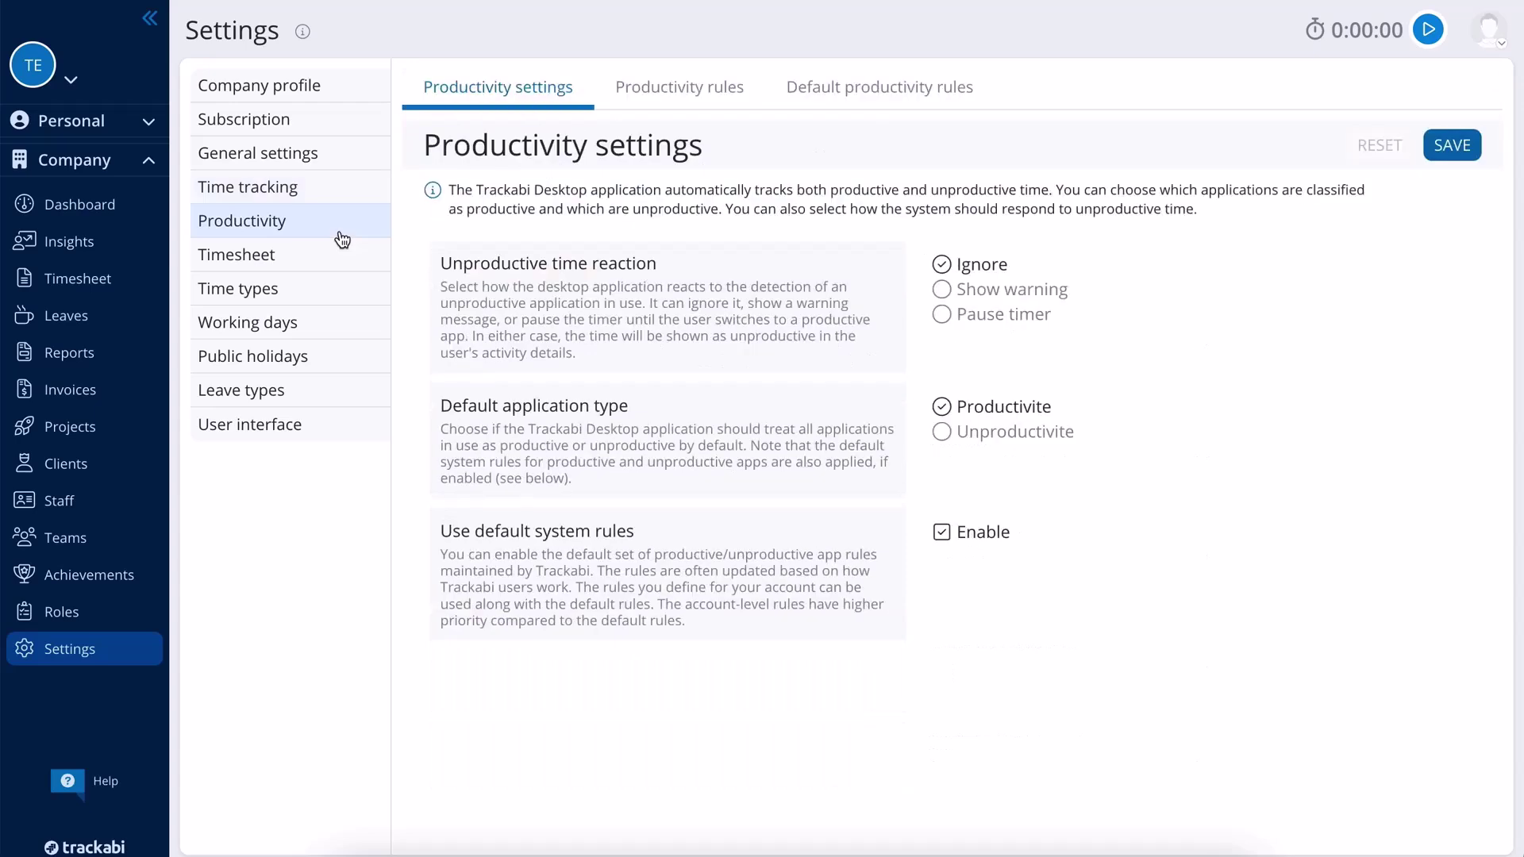
left_click(1026, 287)
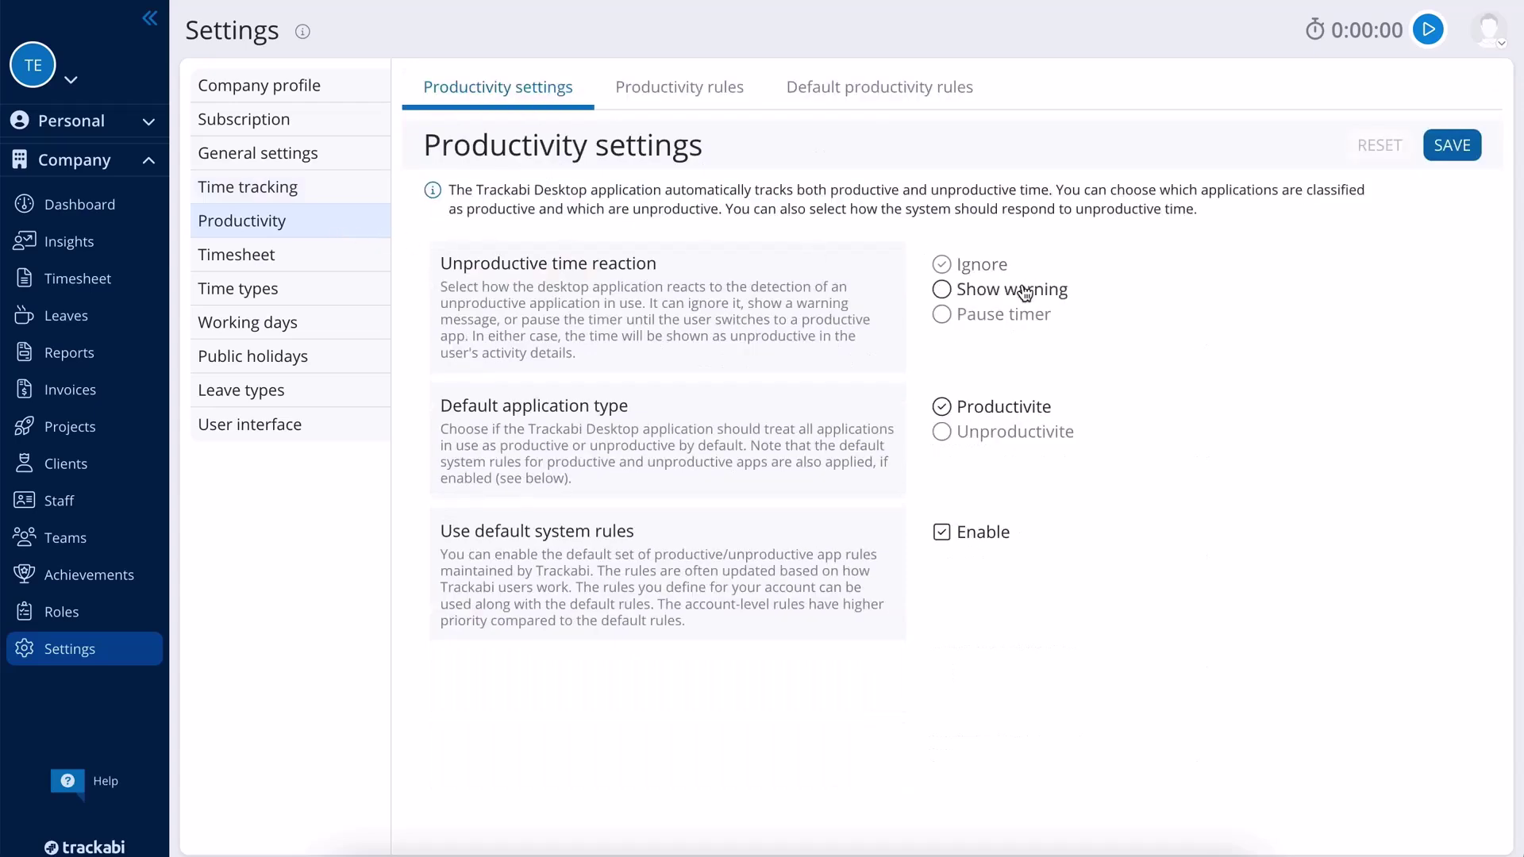
left_click(658, 102)
- Add and save a rule marking applications containing 'facebook' as Unproductive
left_click(494, 330)
left_click(597, 317)
left_click(590, 391)
left_click(766, 315)
left_click(723, 350)
left_click(919, 321)
type("facebook")
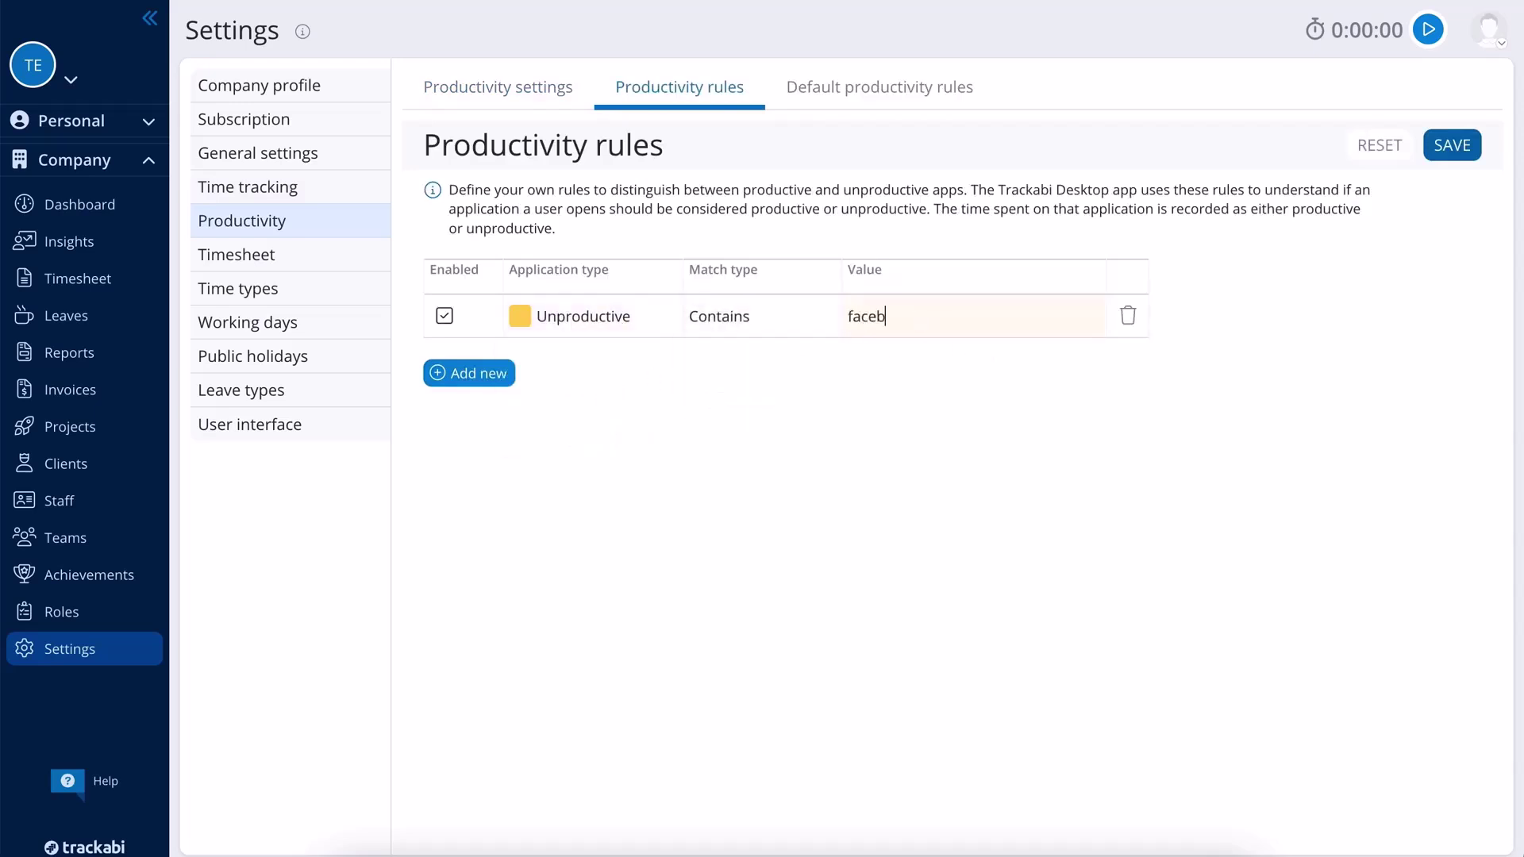
left_click(1457, 146)
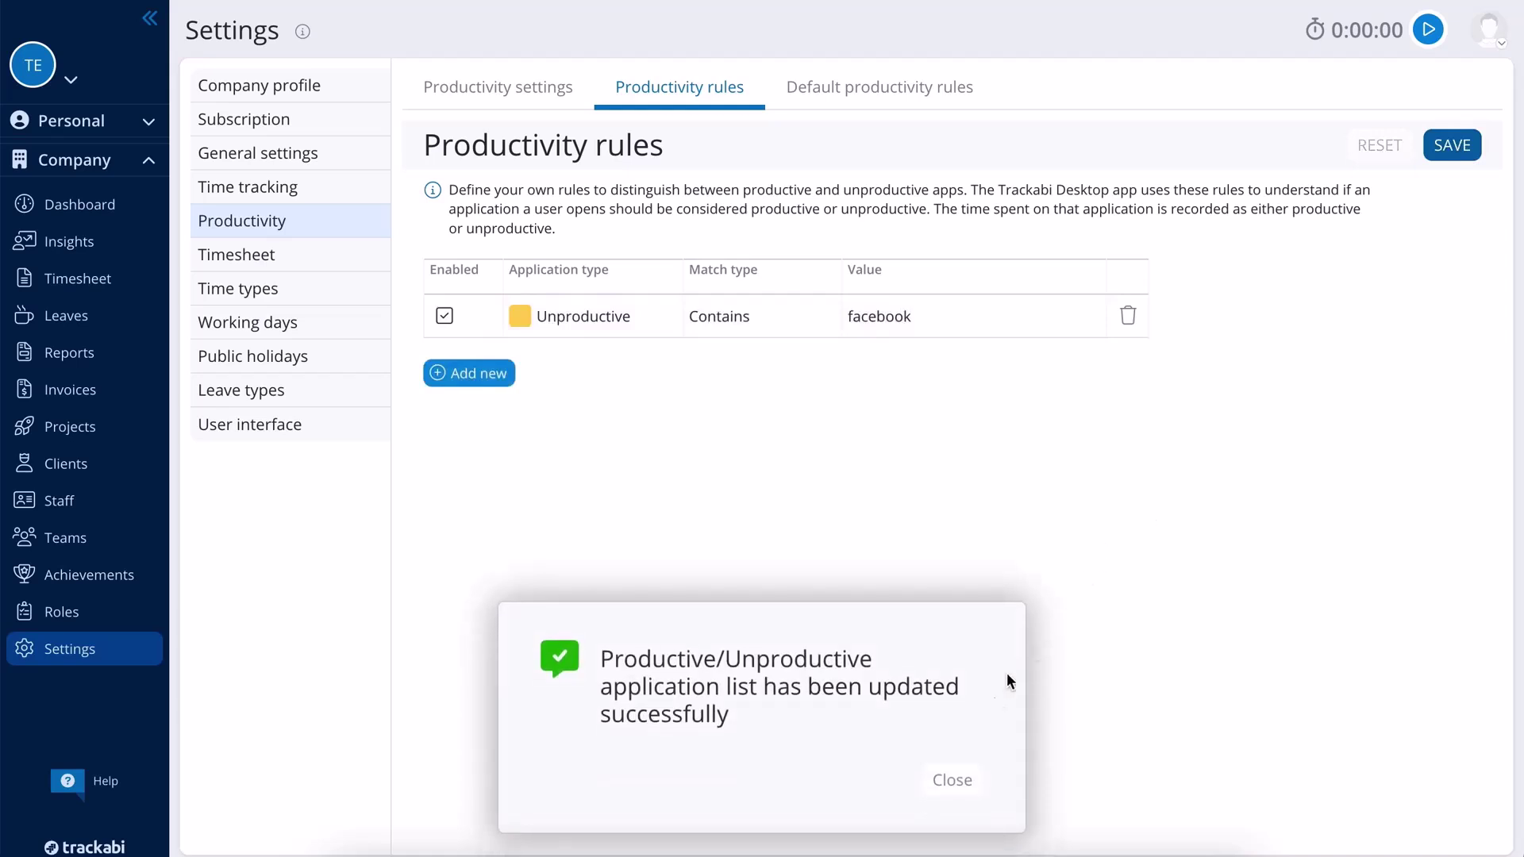
left_click(968, 764)
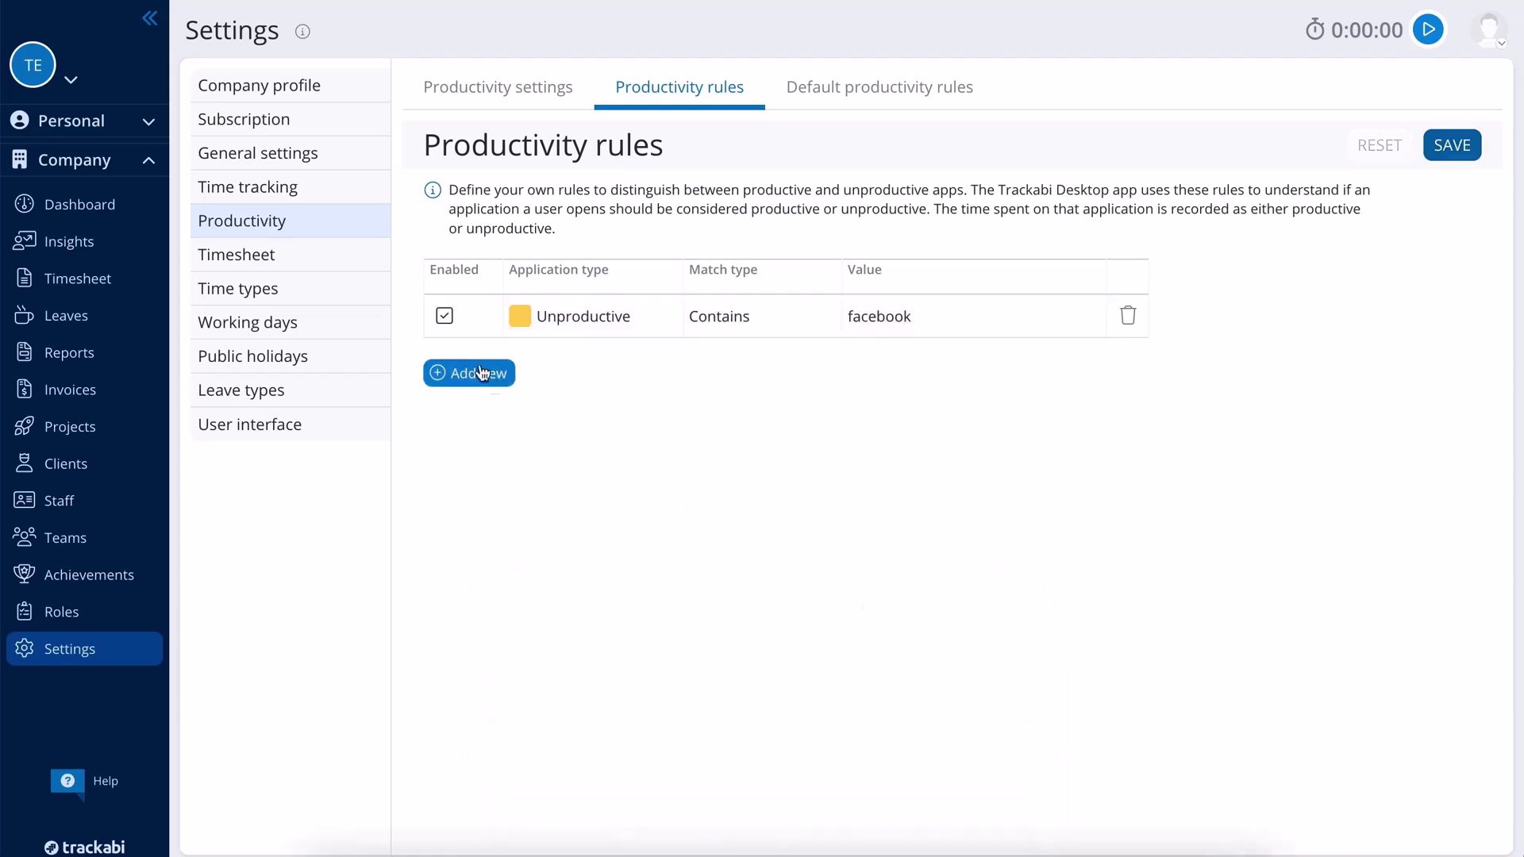
left_click(374, 272)
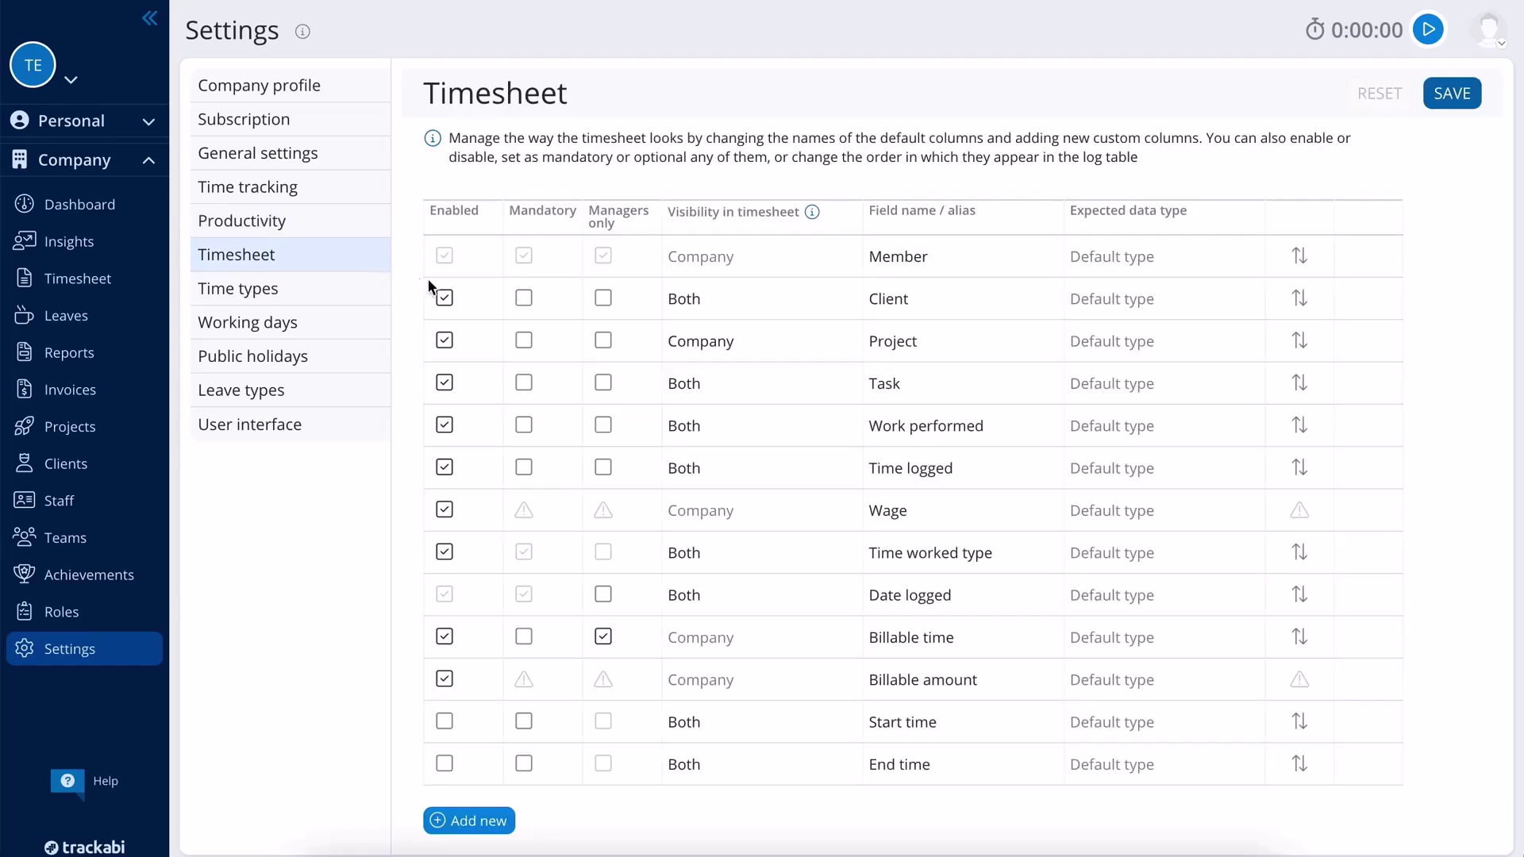
- Disable the Client column, require Project, and enable Start and End time as mandatory, managers-only
left_click(446, 299)
left_click(525, 341)
left_click(445, 721)
left_click(524, 721)
left_click(604, 723)
left_click(524, 764)
left_click(603, 763)
- Add a Notes column of text up to 255 characters and save the timesheet settings
left_click(470, 821)
type("Notes")
left_click(1097, 810)
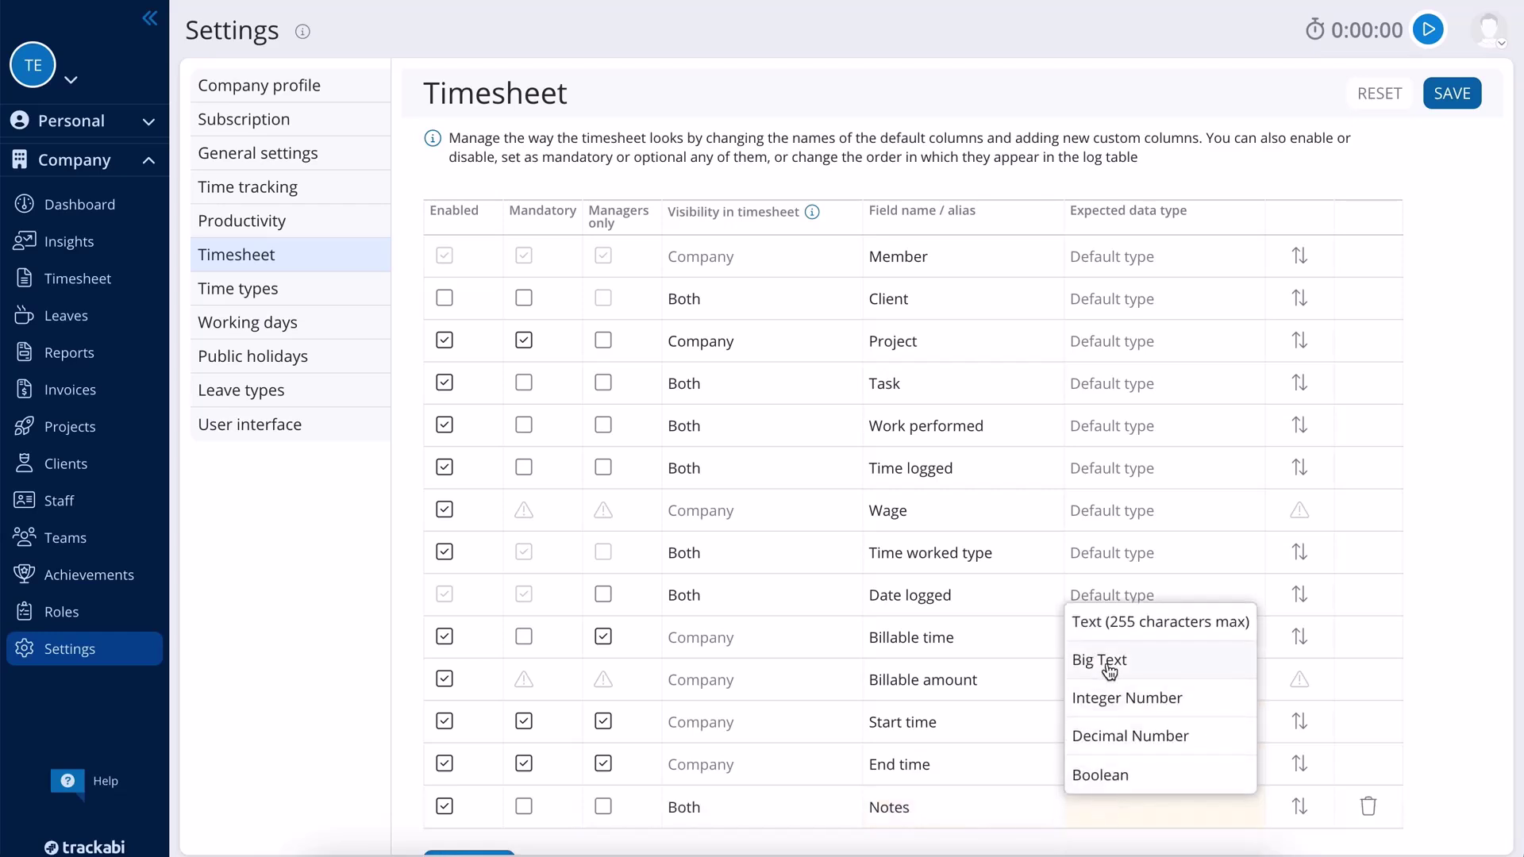
left_click(1103, 624)
left_click(1456, 94)
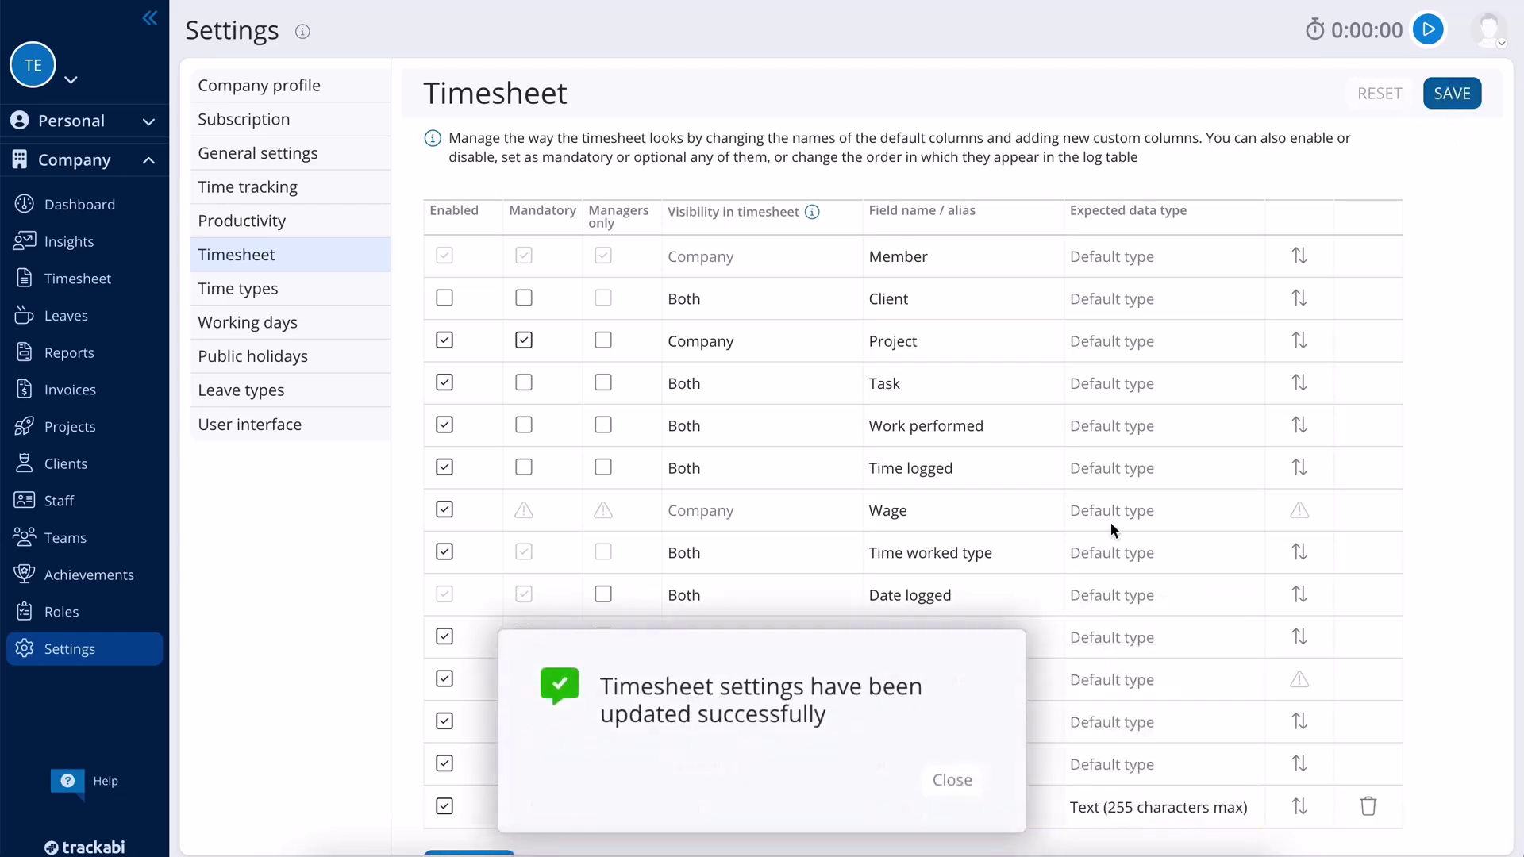
left_click(968, 786)
left_click(326, 289)
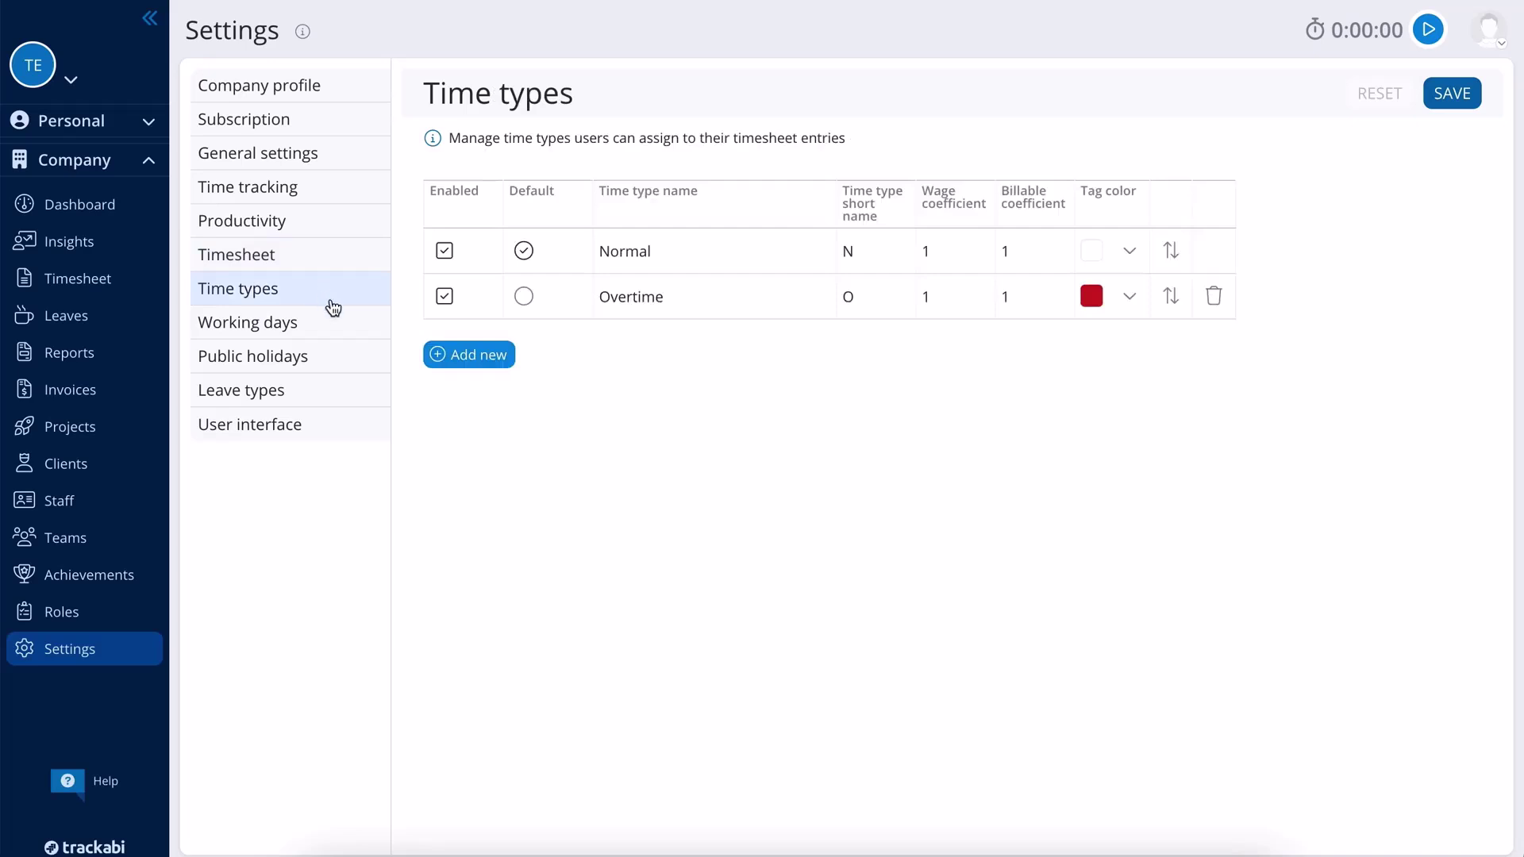
- Add a Weekend time type with short name W and a blue-violet tag
left_click(470, 357)
type("Weekend")
left_click(865, 340)
type("W")
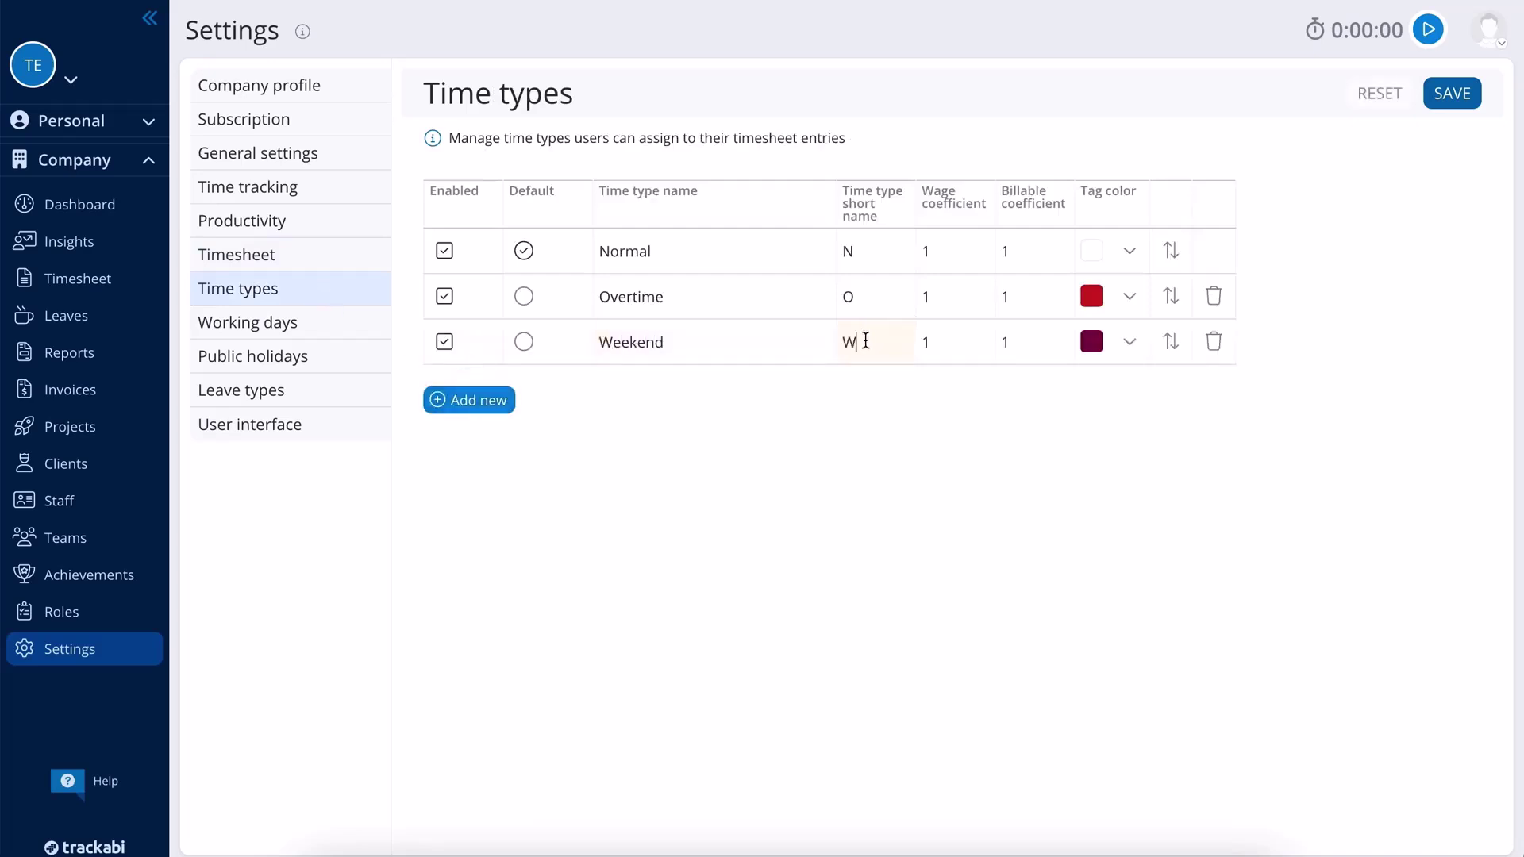
left_click(1094, 343)
left_click(1257, 382)
left_click(1195, 460)
left_click(1042, 446)
- Set Overtime's wage coefficient to 1.5 and save the time types
left_click(958, 302)
type(".5")
left_click(1459, 94)
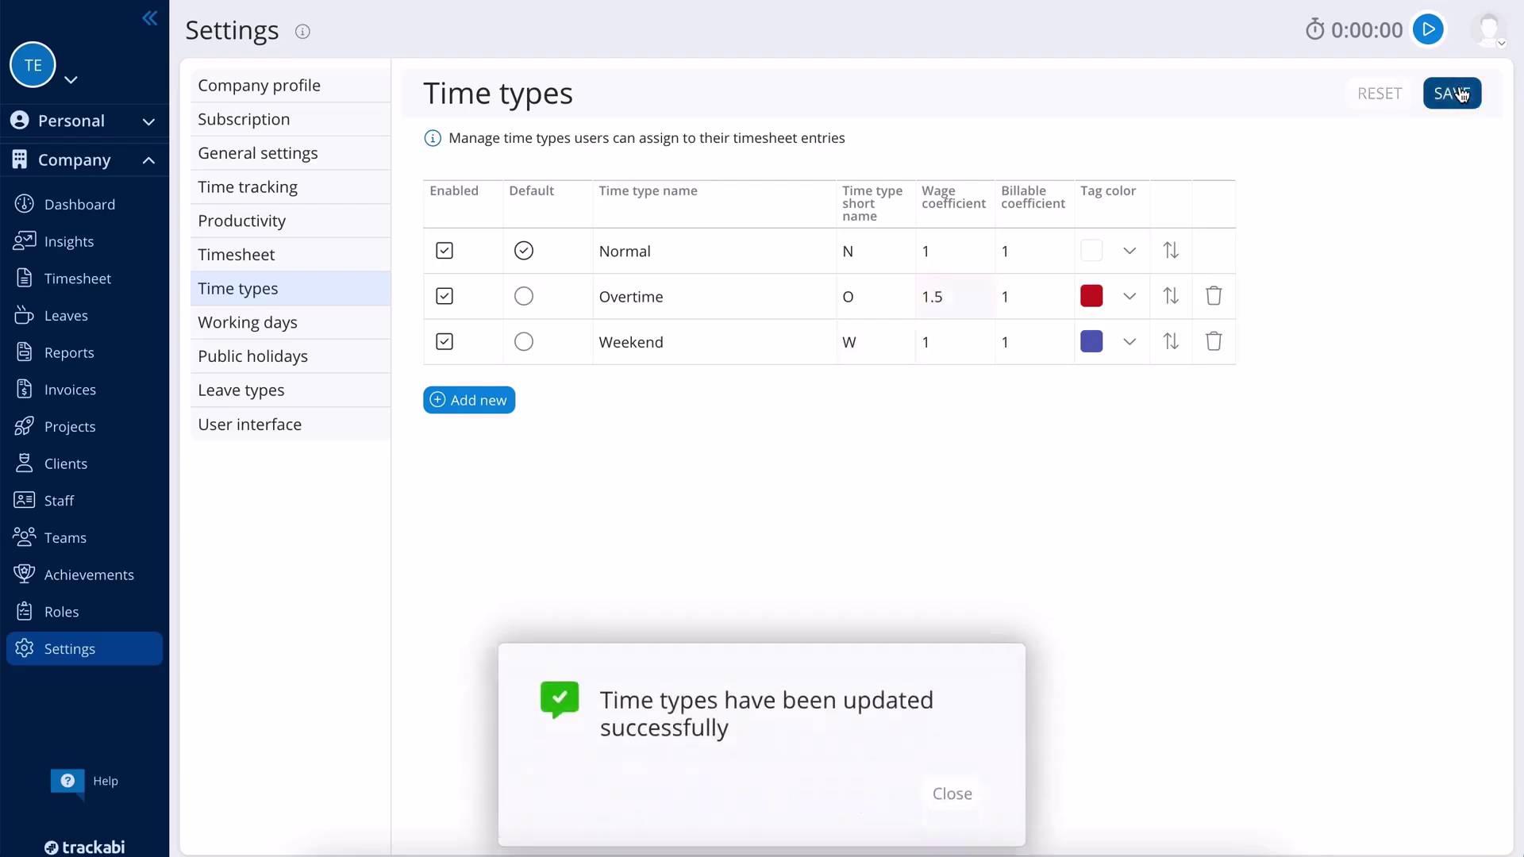
left_click(957, 782)
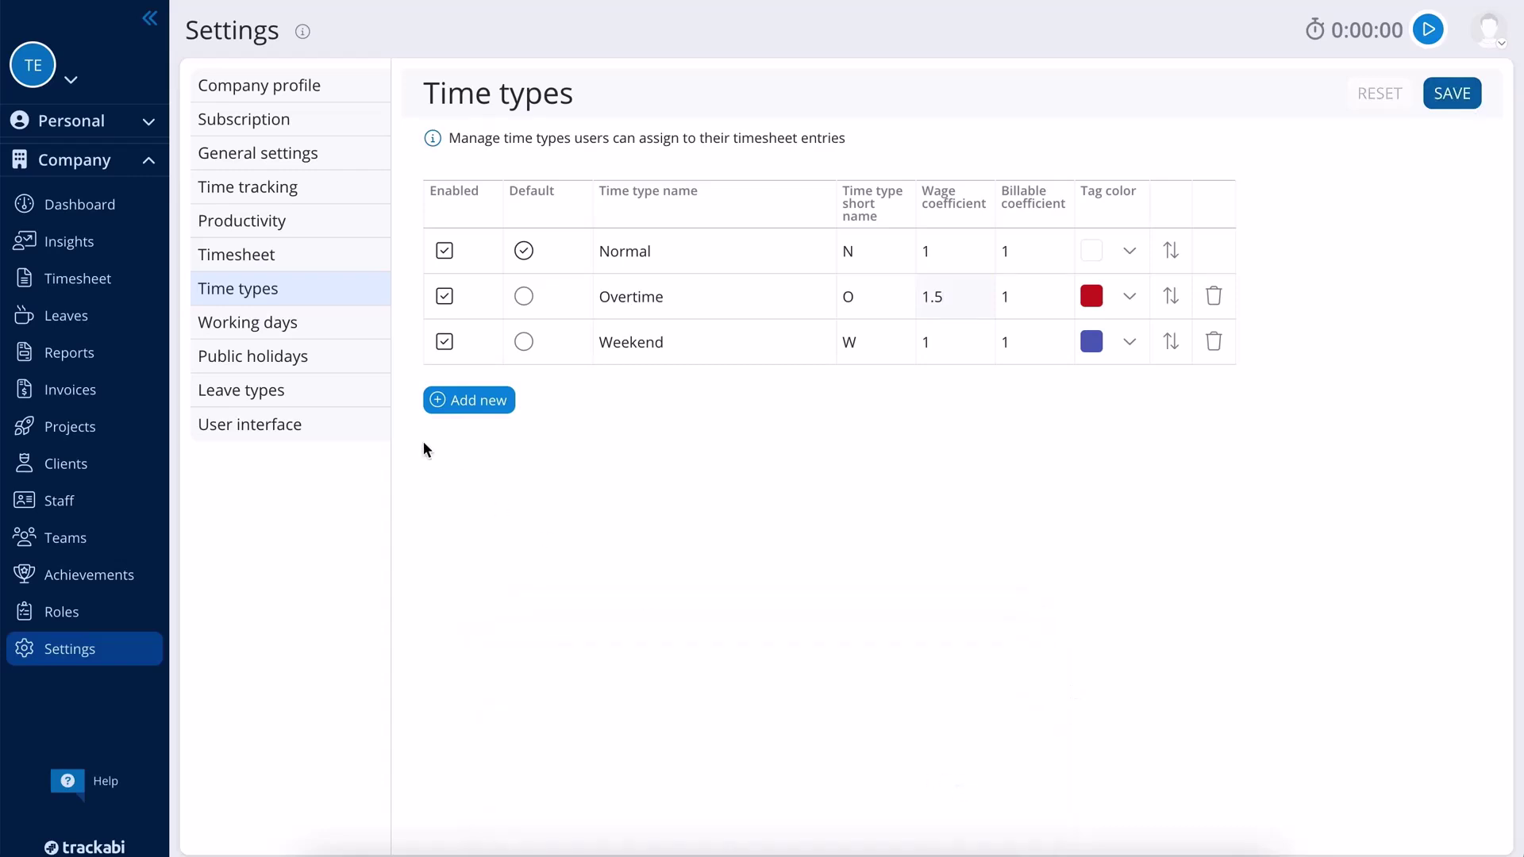
left_click(296, 321)
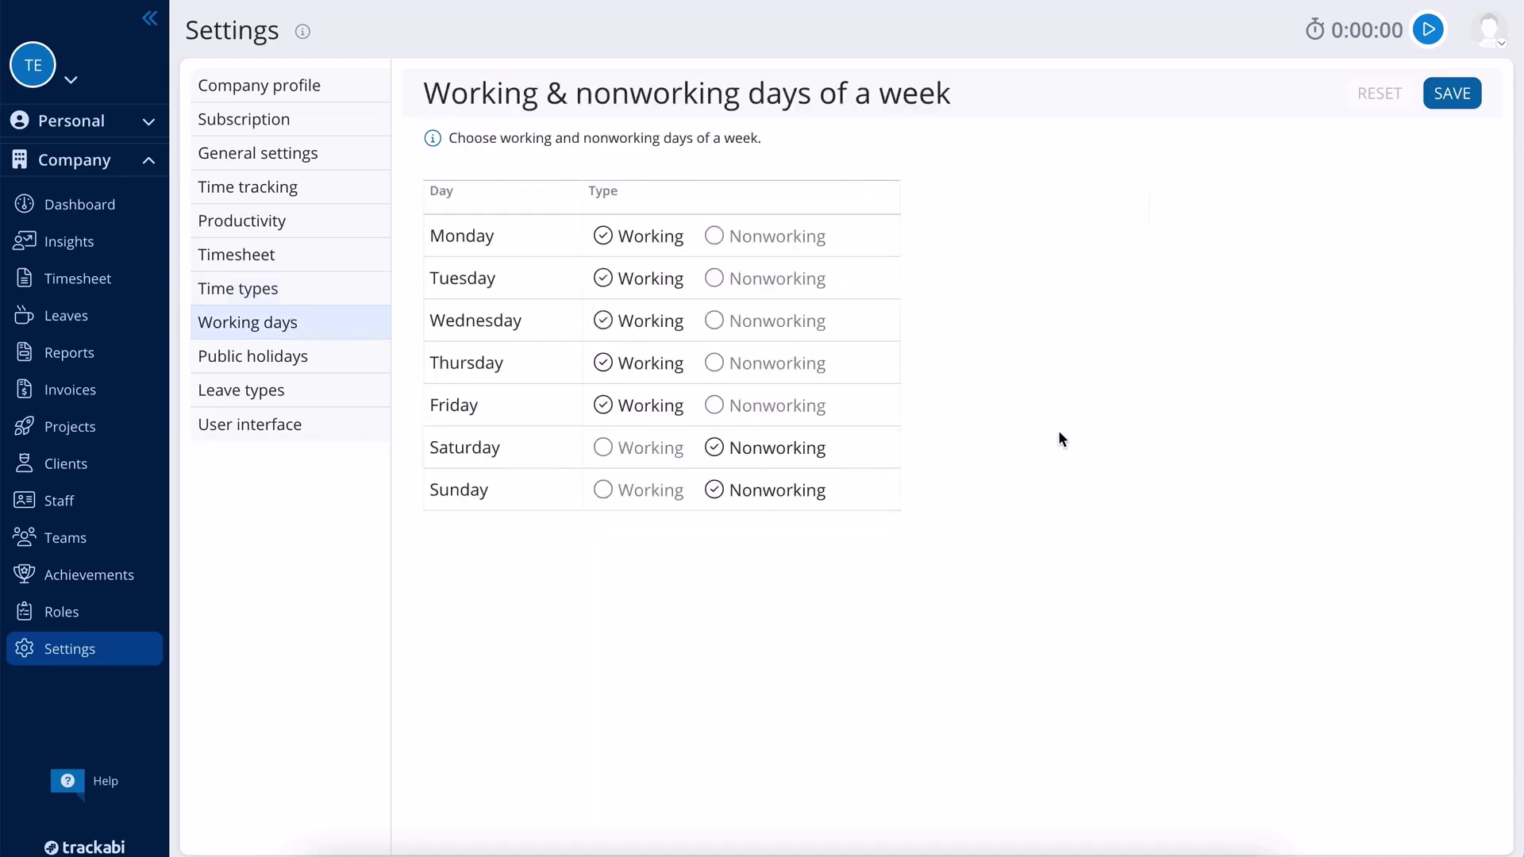
- Add a new public holiday dated December 24
left_click(352, 361)
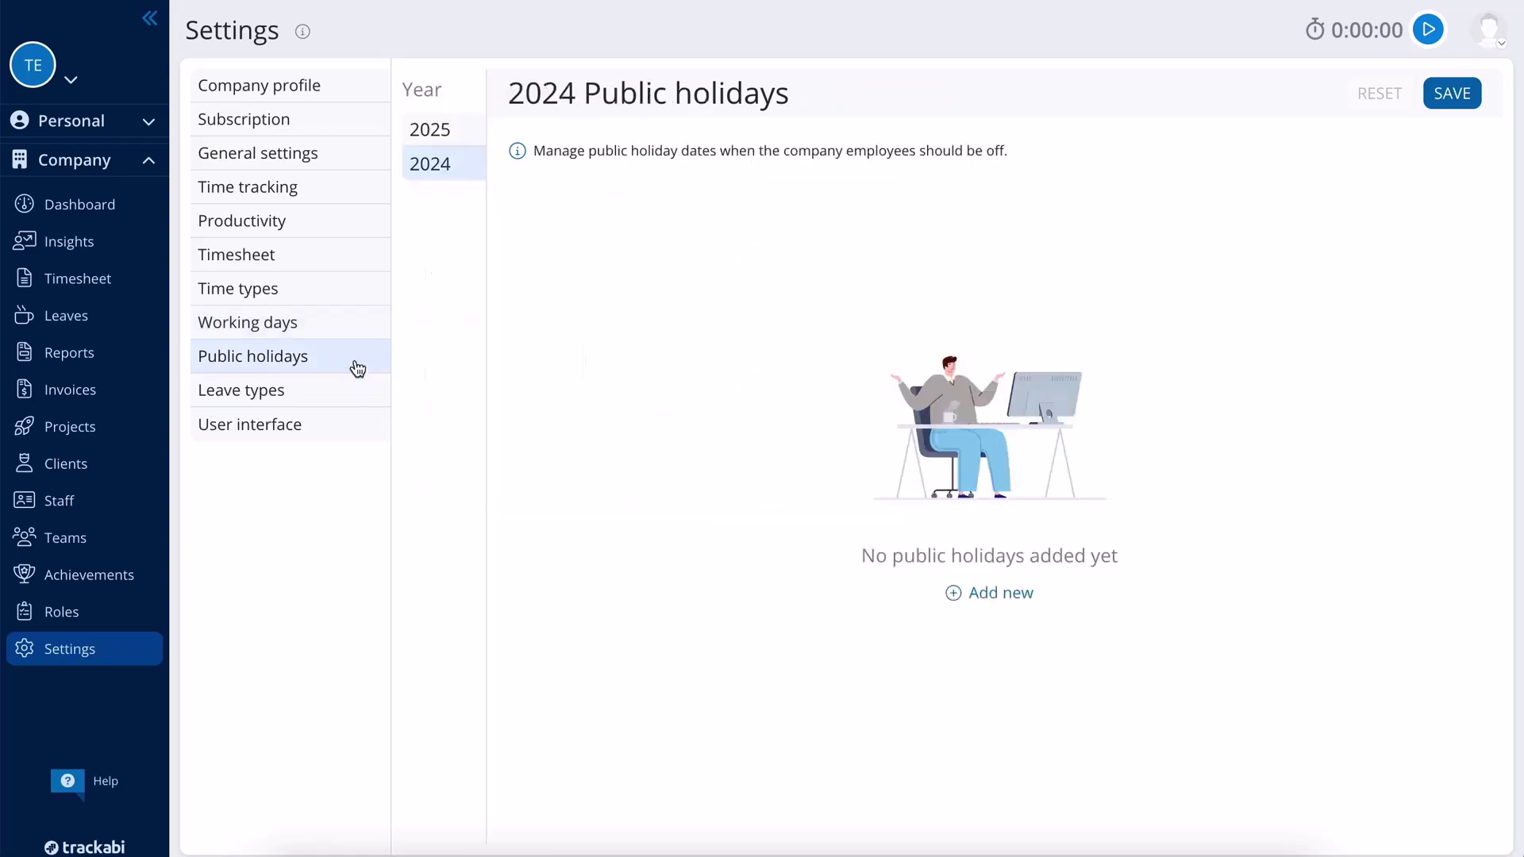
left_click(992, 592)
left_click(639, 253)
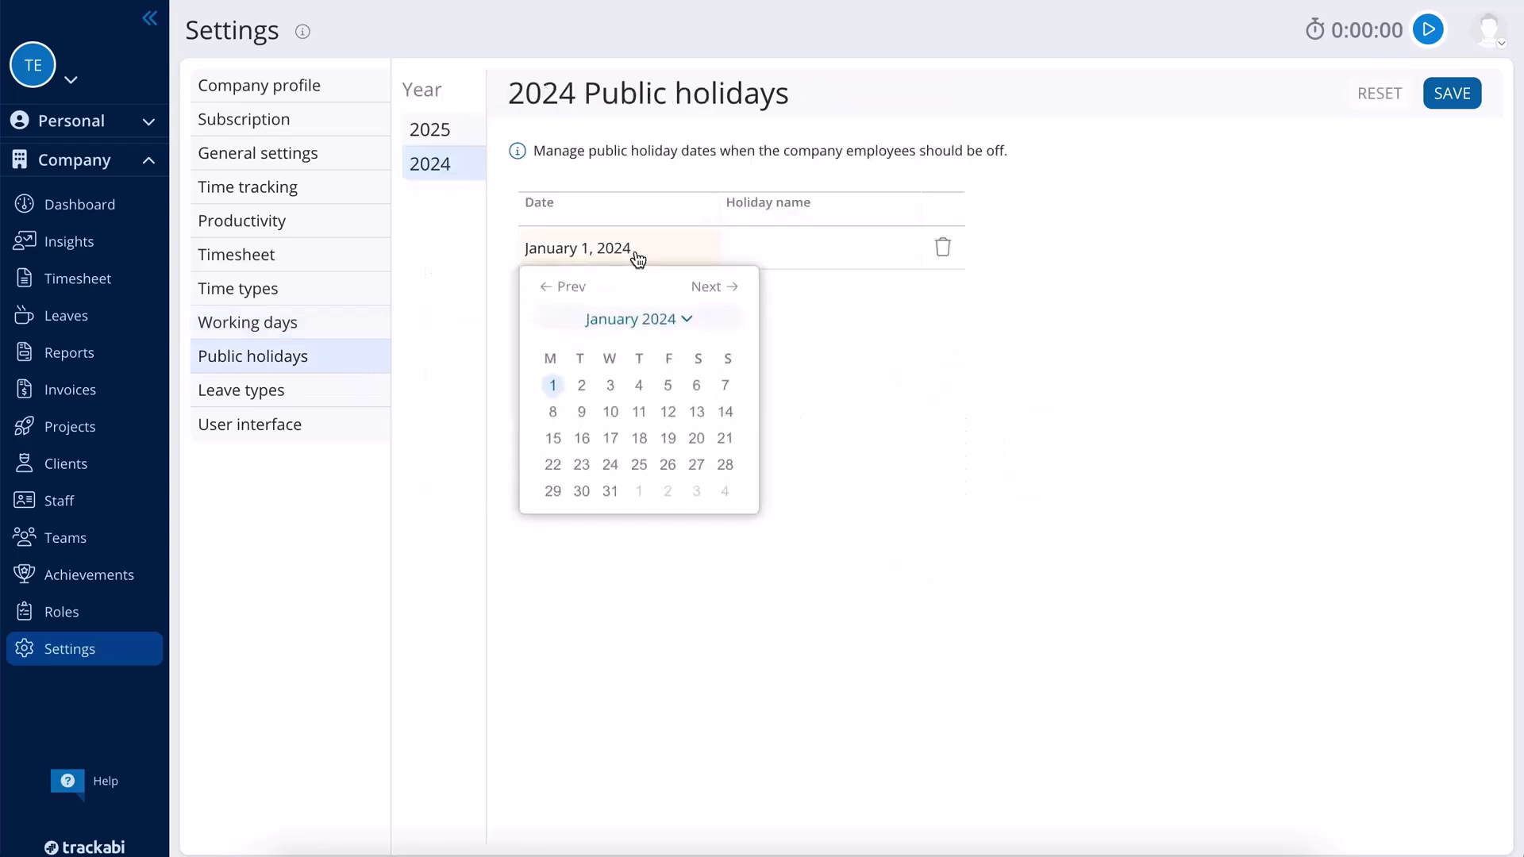
left_click(639, 319)
left_click(719, 426)
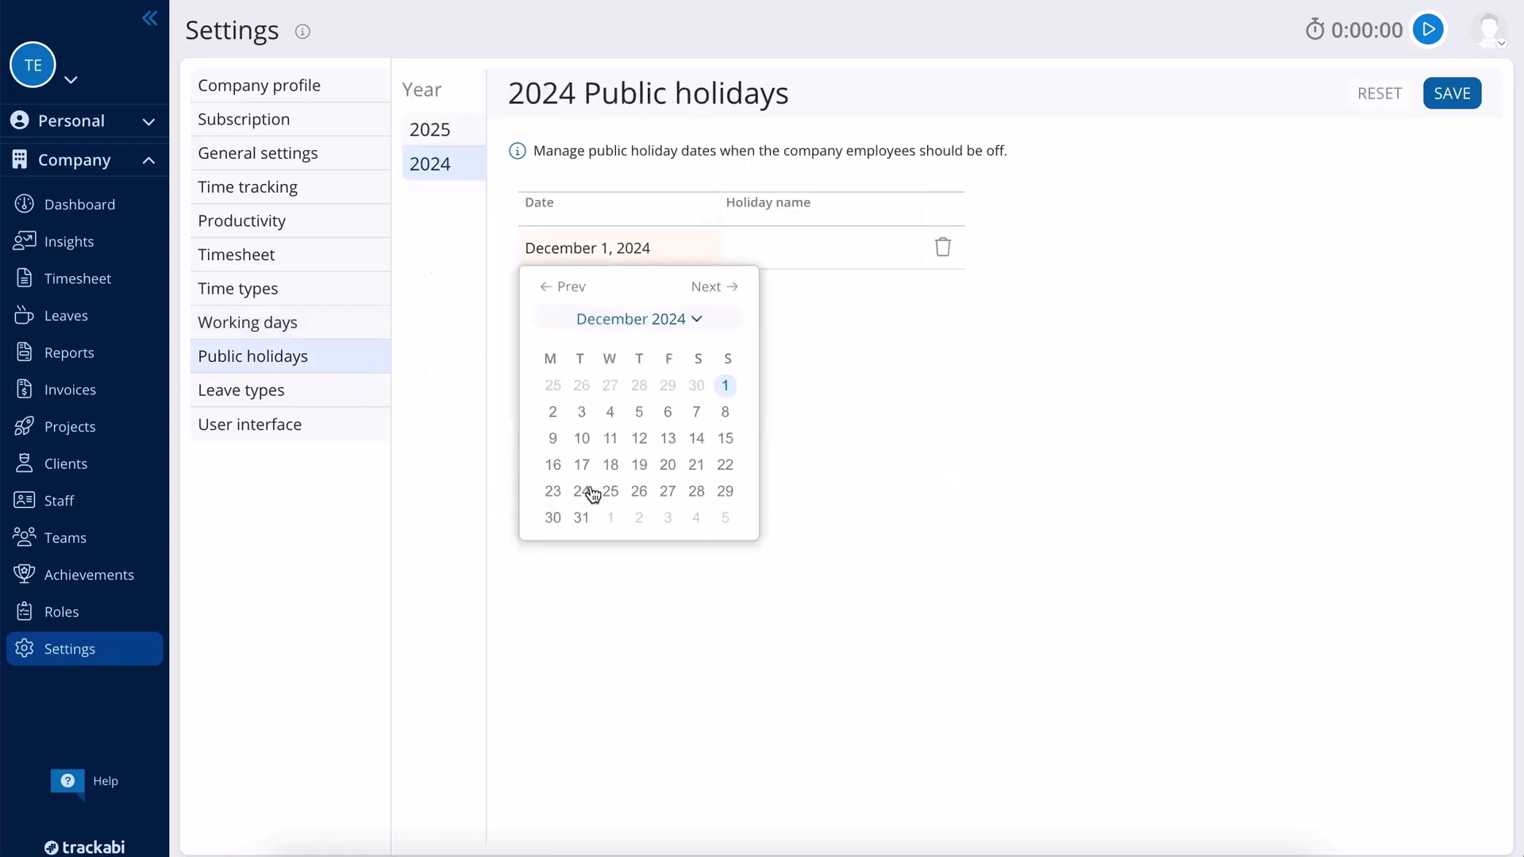
left_click(582, 491)
- Name the holiday Christmas and save the public holidays
left_click(736, 242)
type("Christmas")
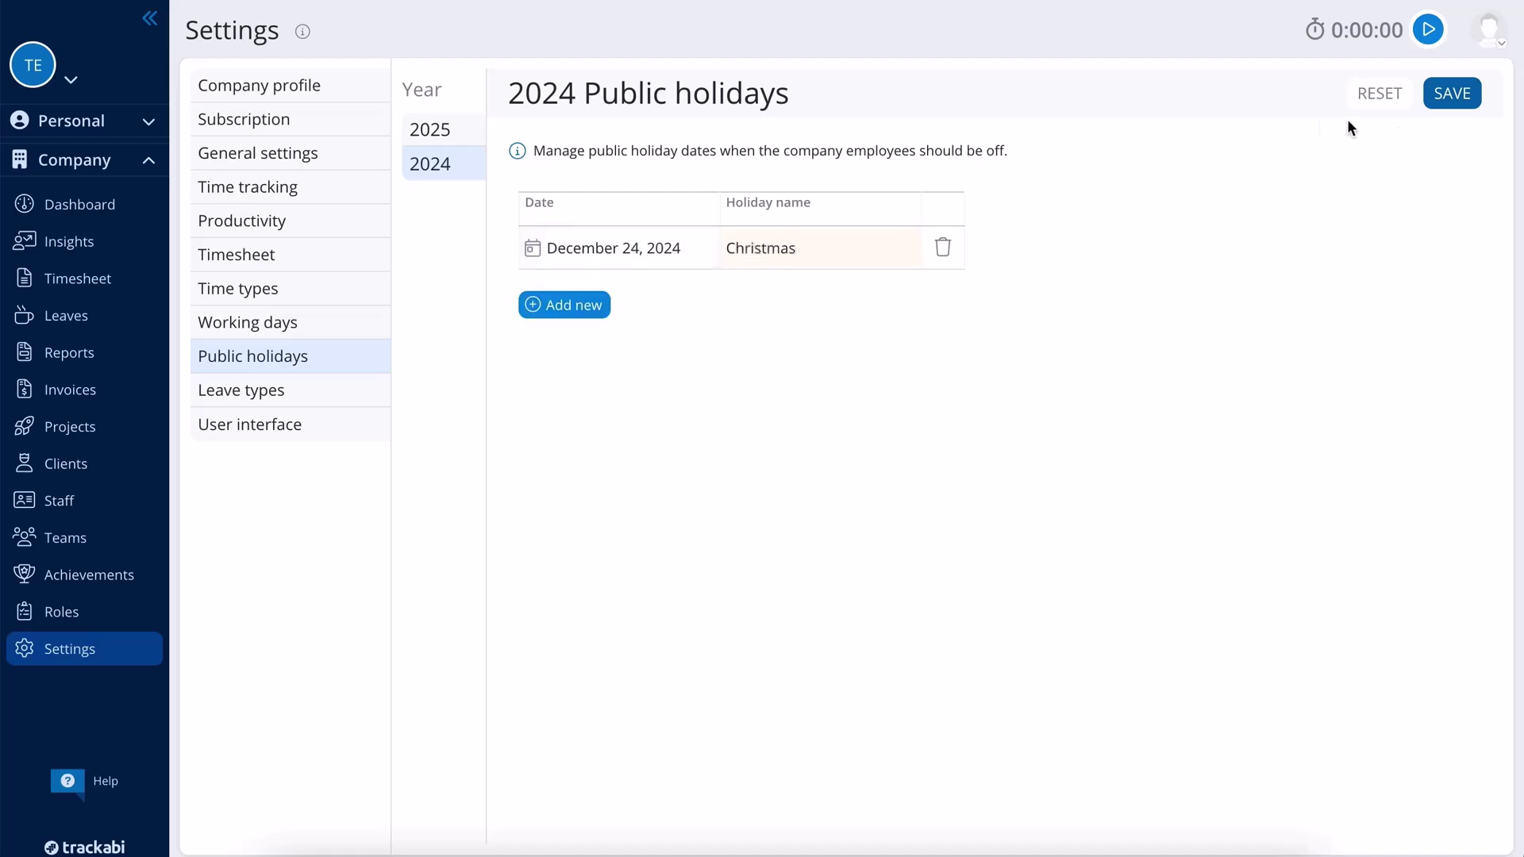
left_click(1452, 93)
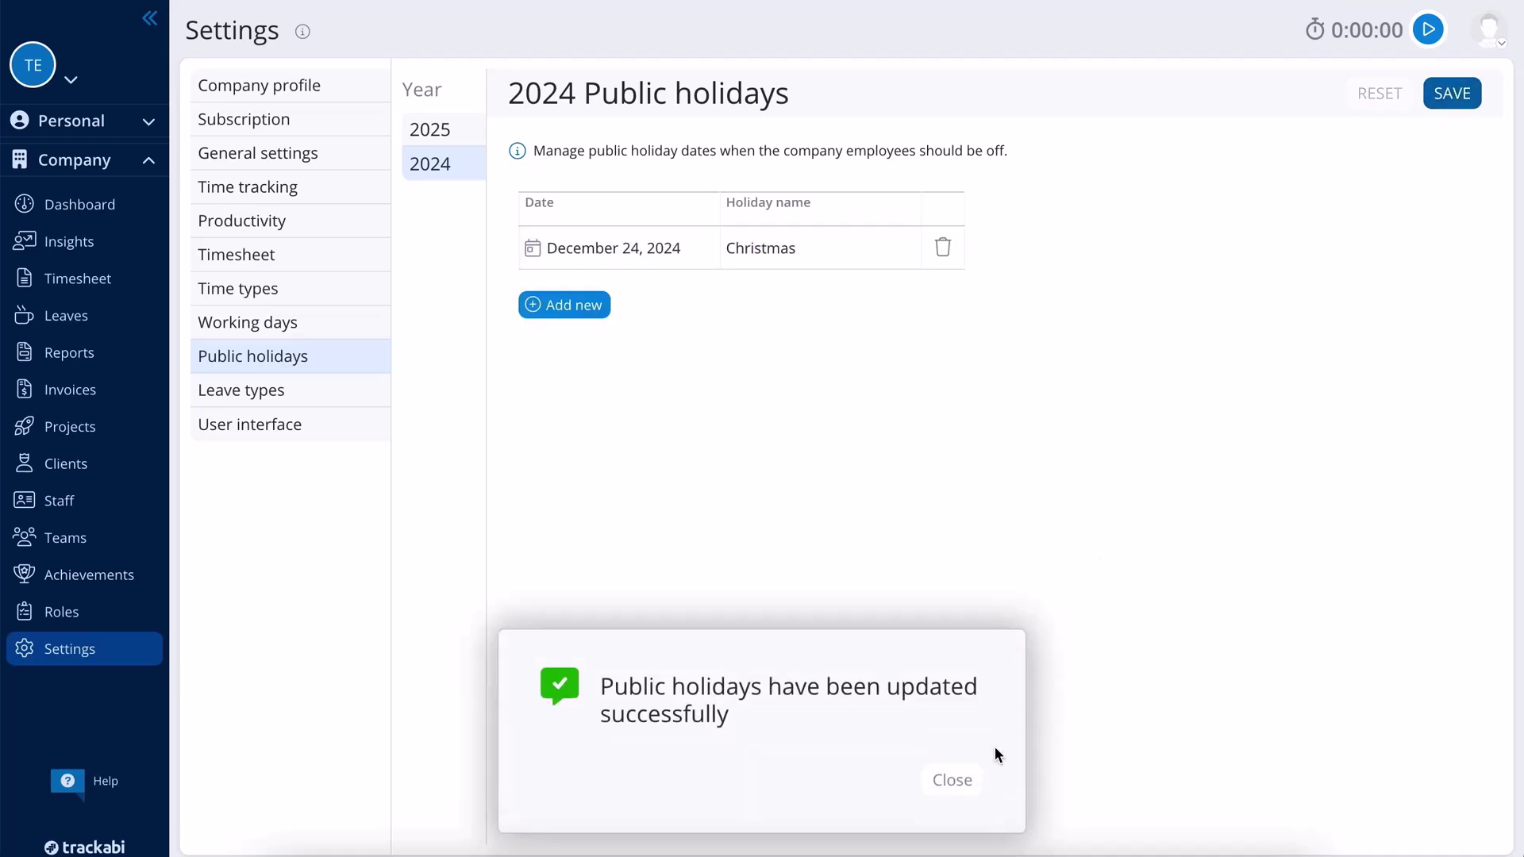
left_click(952, 781)
left_click(307, 392)
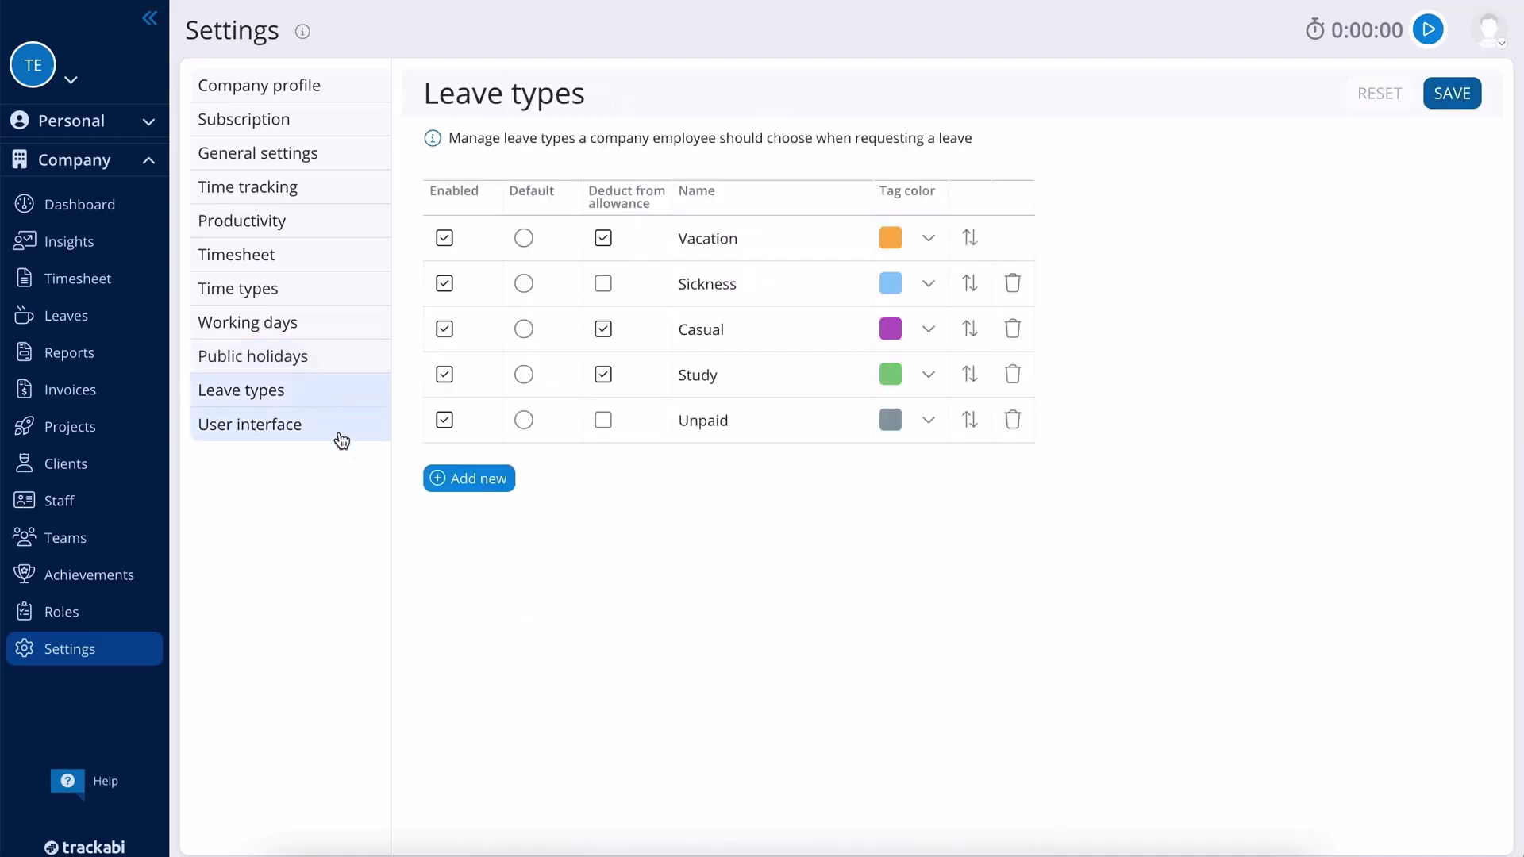
- Add a leave type named Maternity and save the leave types list
left_click(466, 479)
left_click(736, 463)
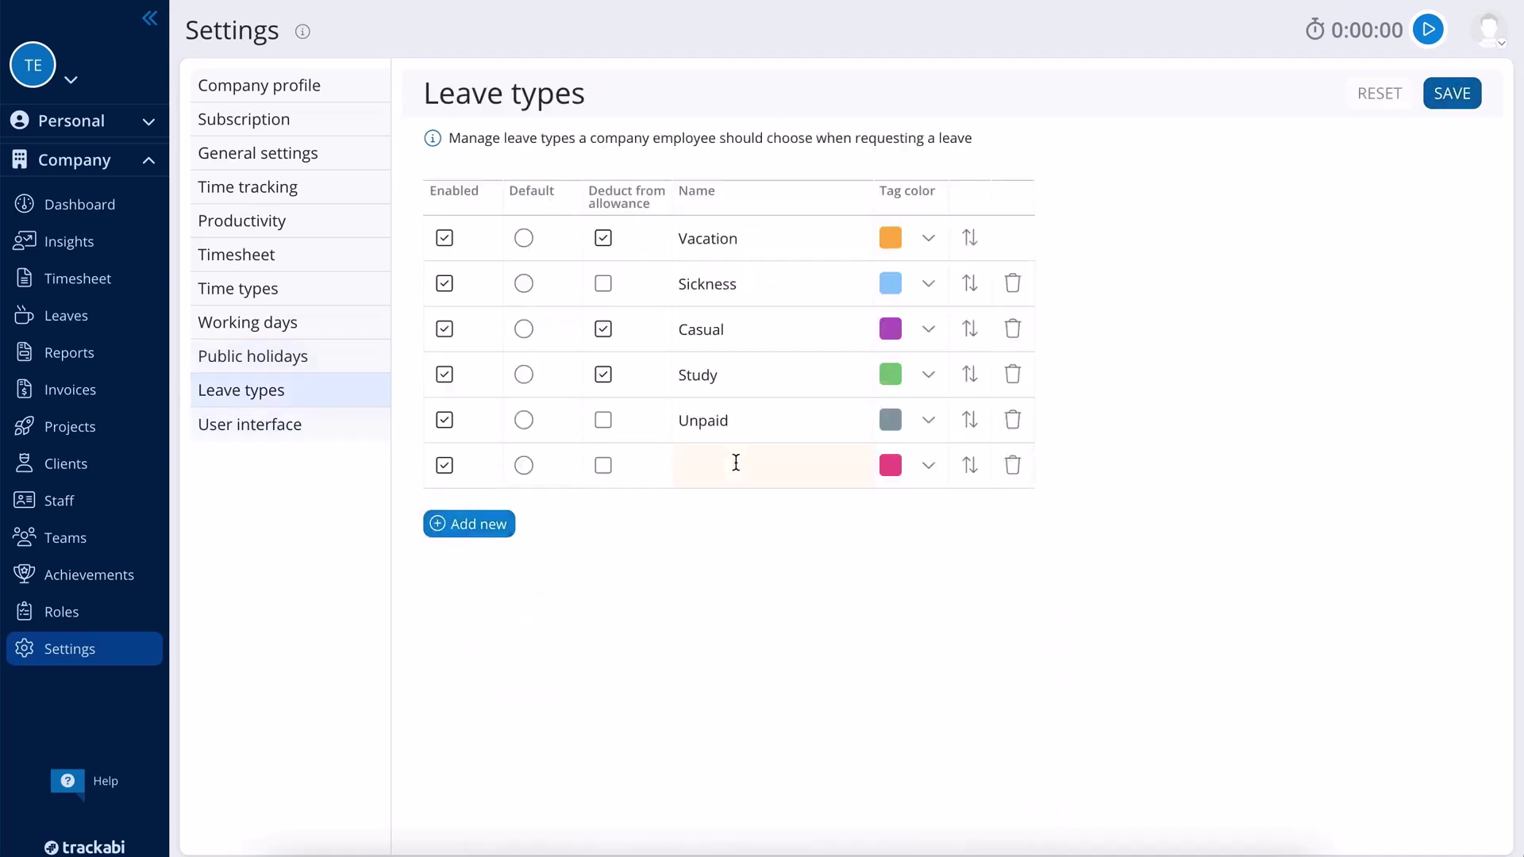
type("Maternity")
left_click(1469, 96)
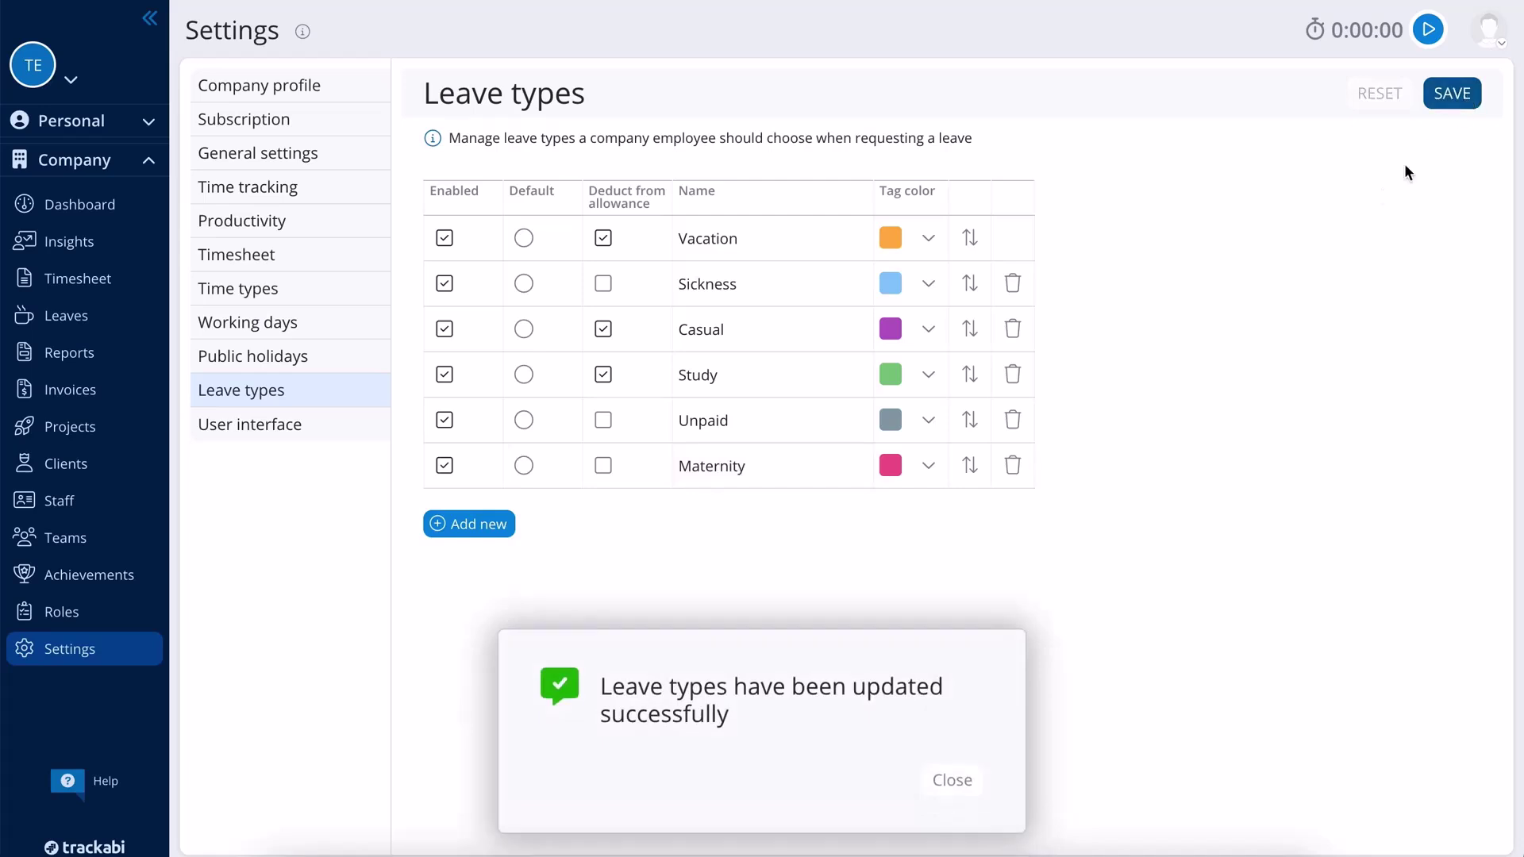
left_click(956, 780)
- Select and save the Light Gray theme, then view the personal dark mode settings
left_click(340, 428)
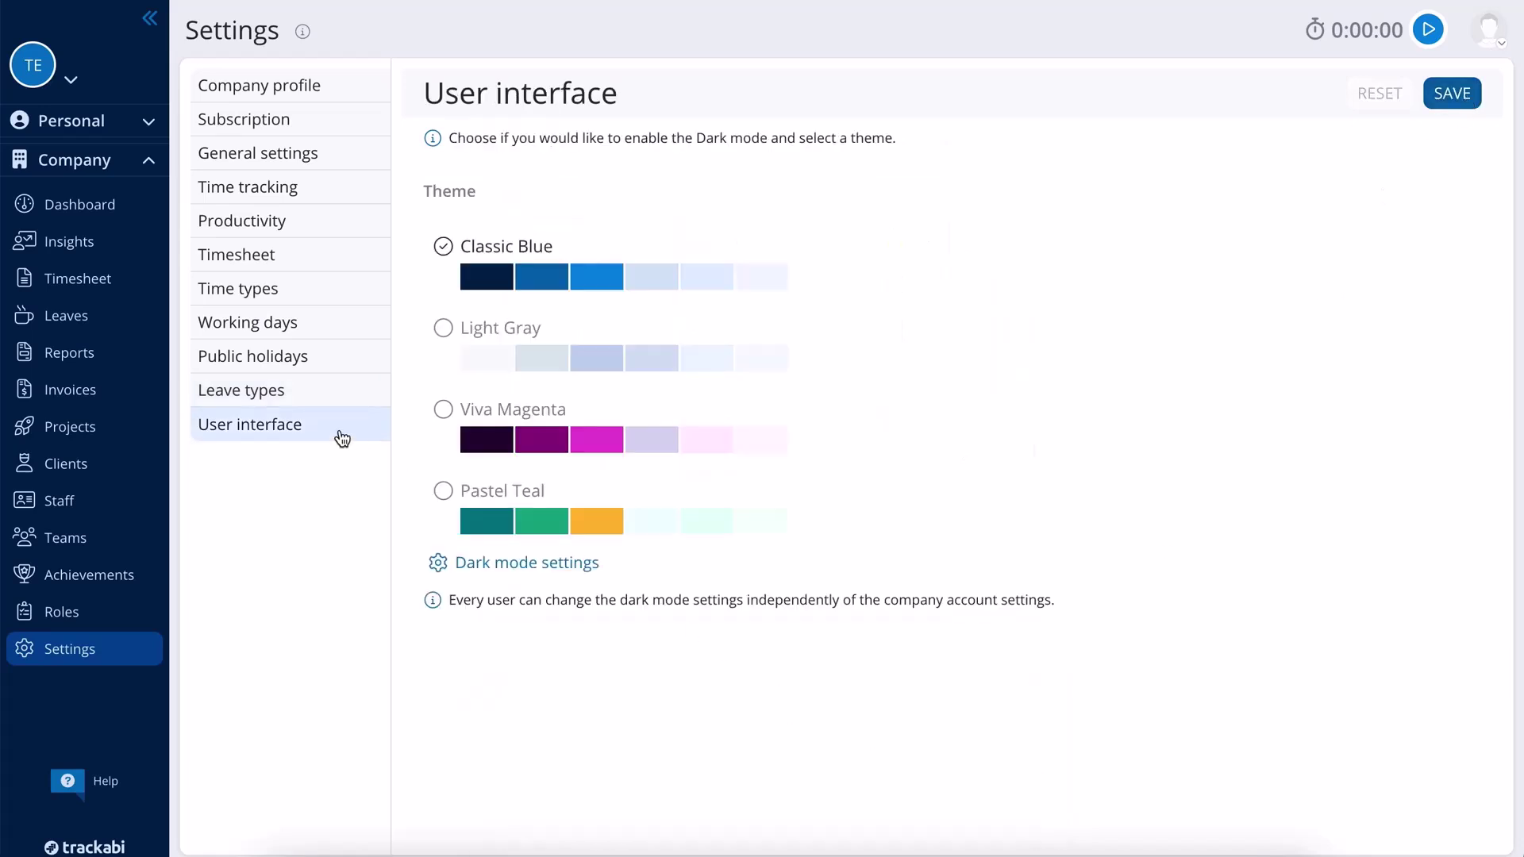
left_click(480, 331)
left_click(1459, 94)
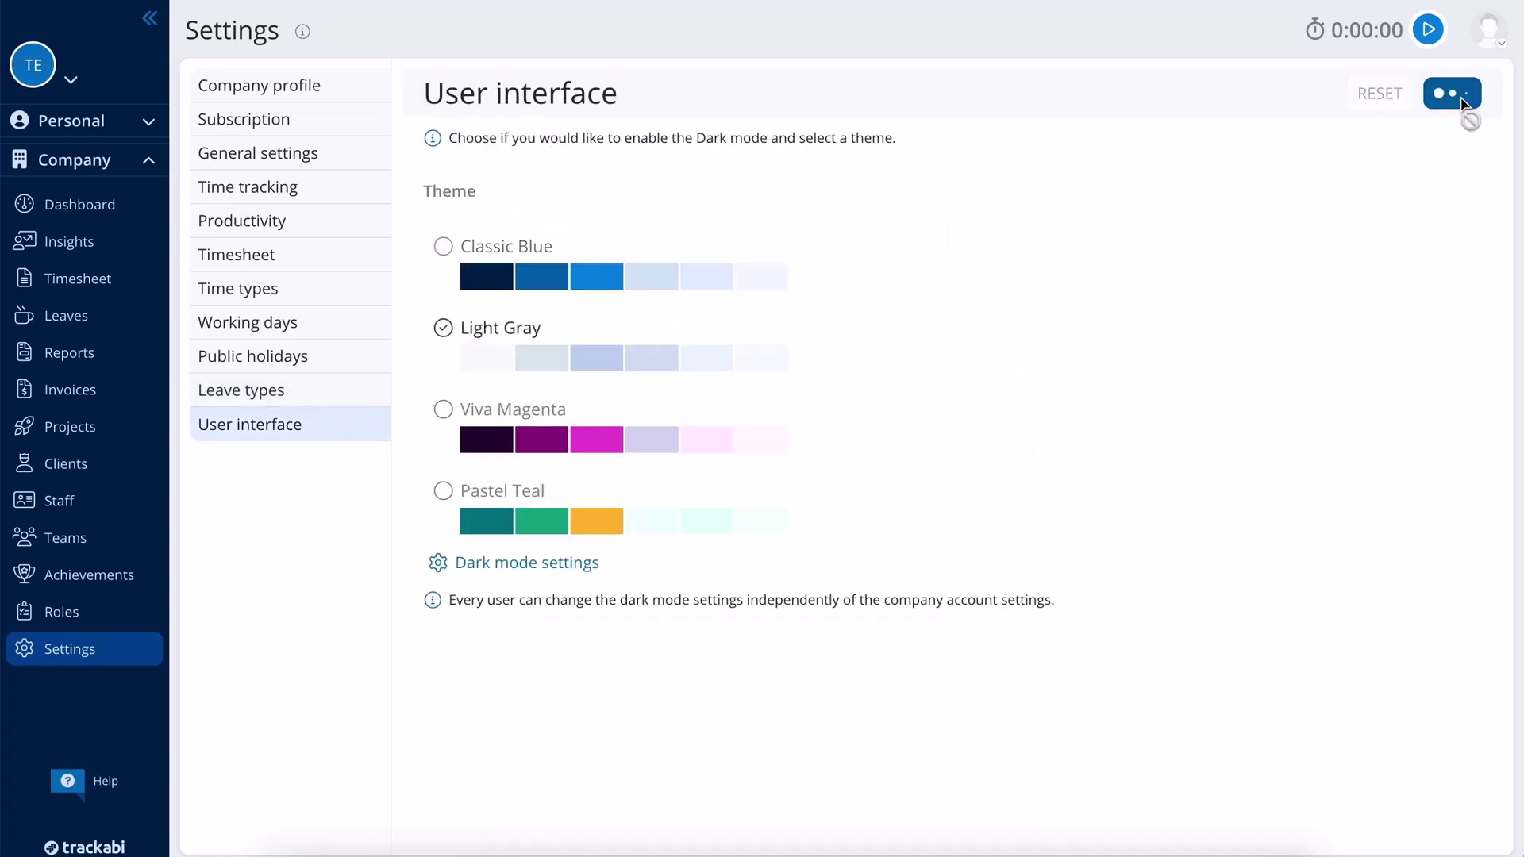
left_click(949, 779)
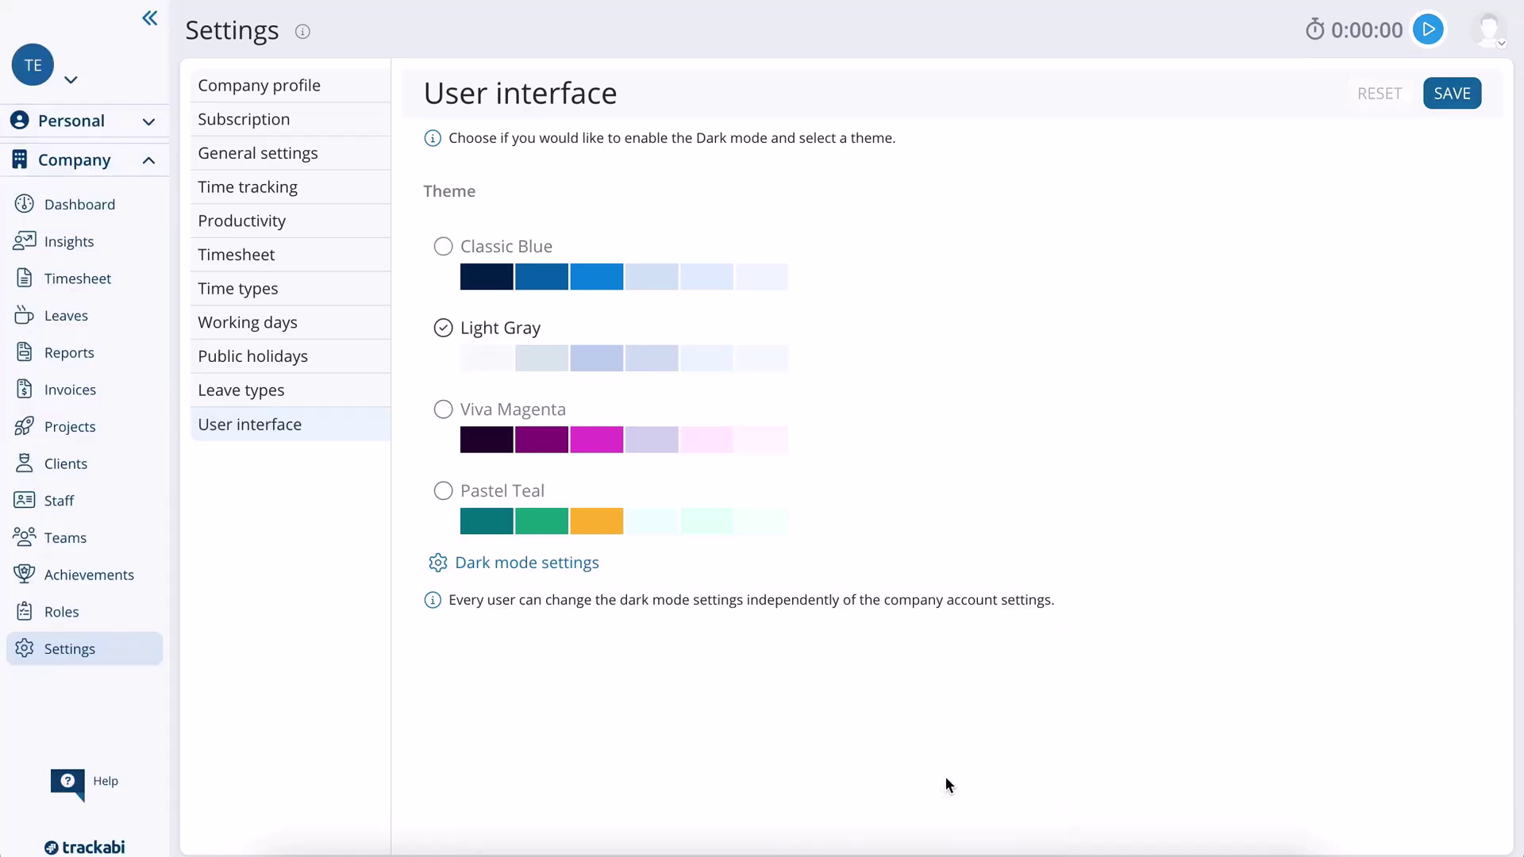
left_click(578, 565)
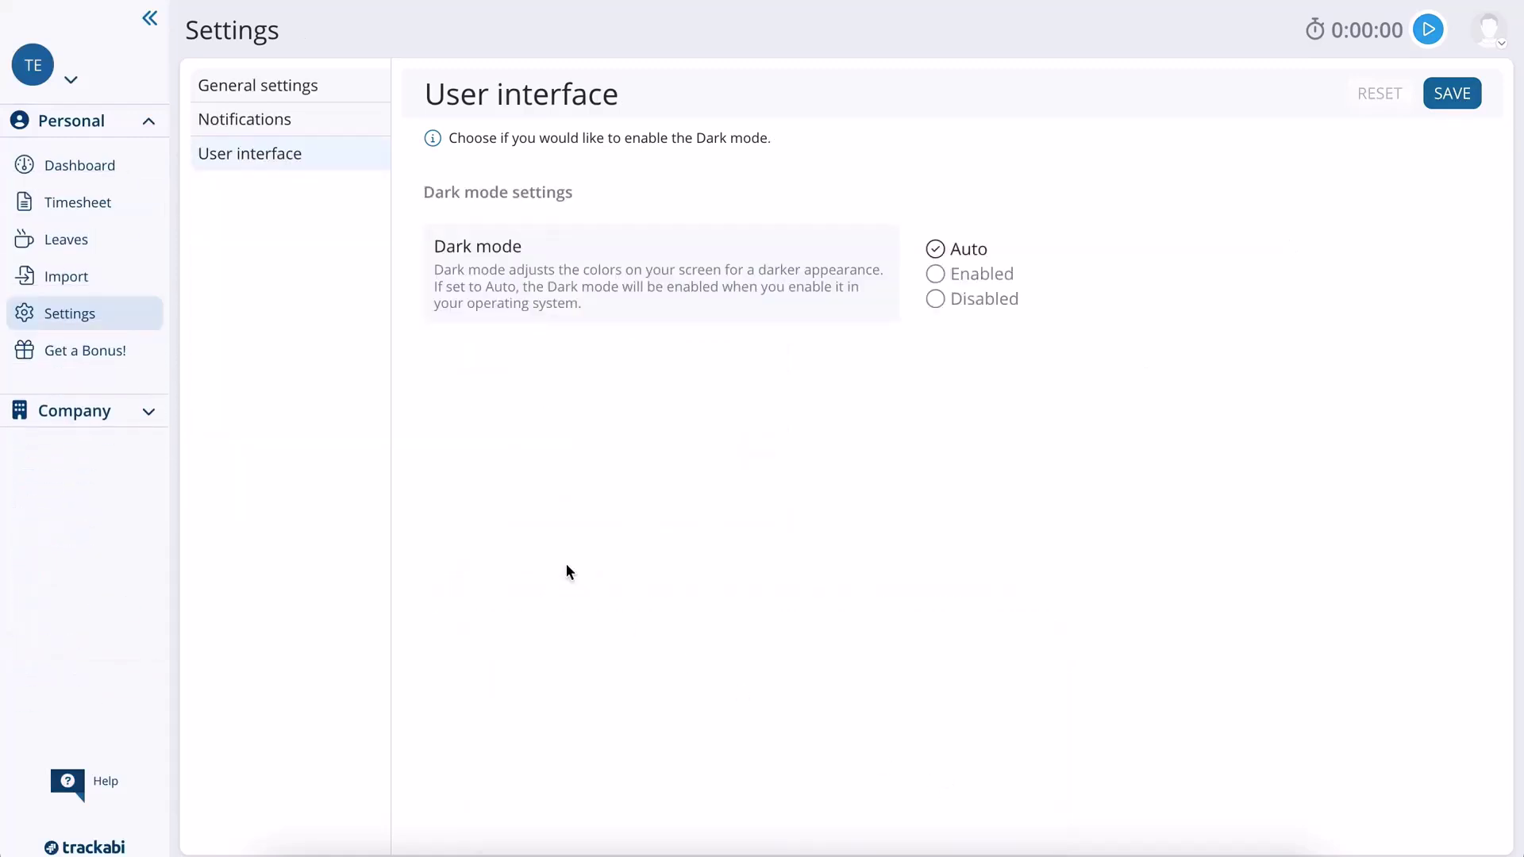
left_click(112, 412)
- Scroll through the Employee role's permissions on the Roles page and back to the top
left_click(94, 618)
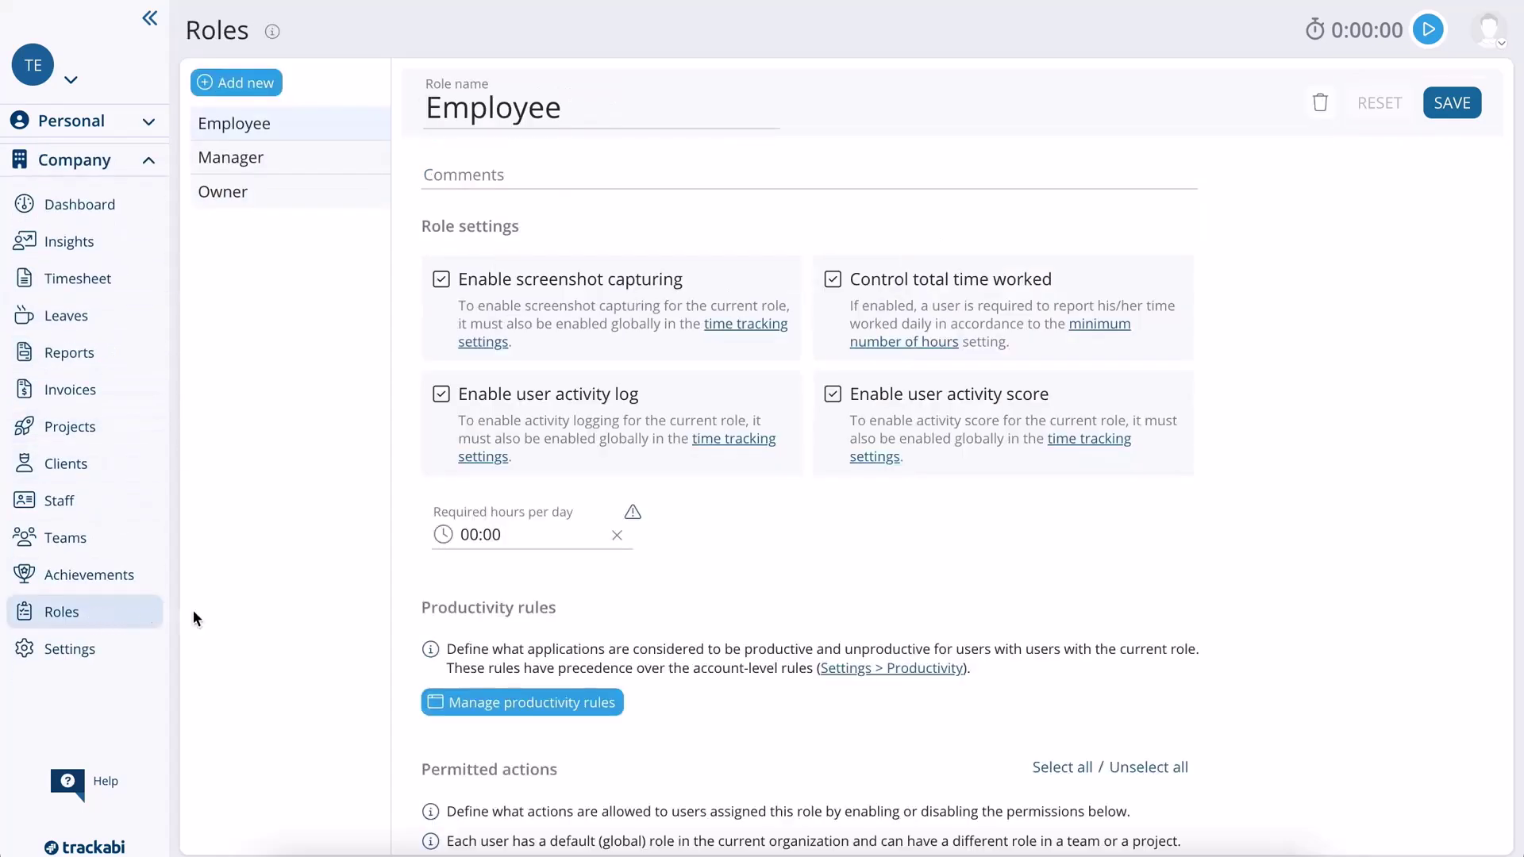
scroll(1211, 542, "down", 4)
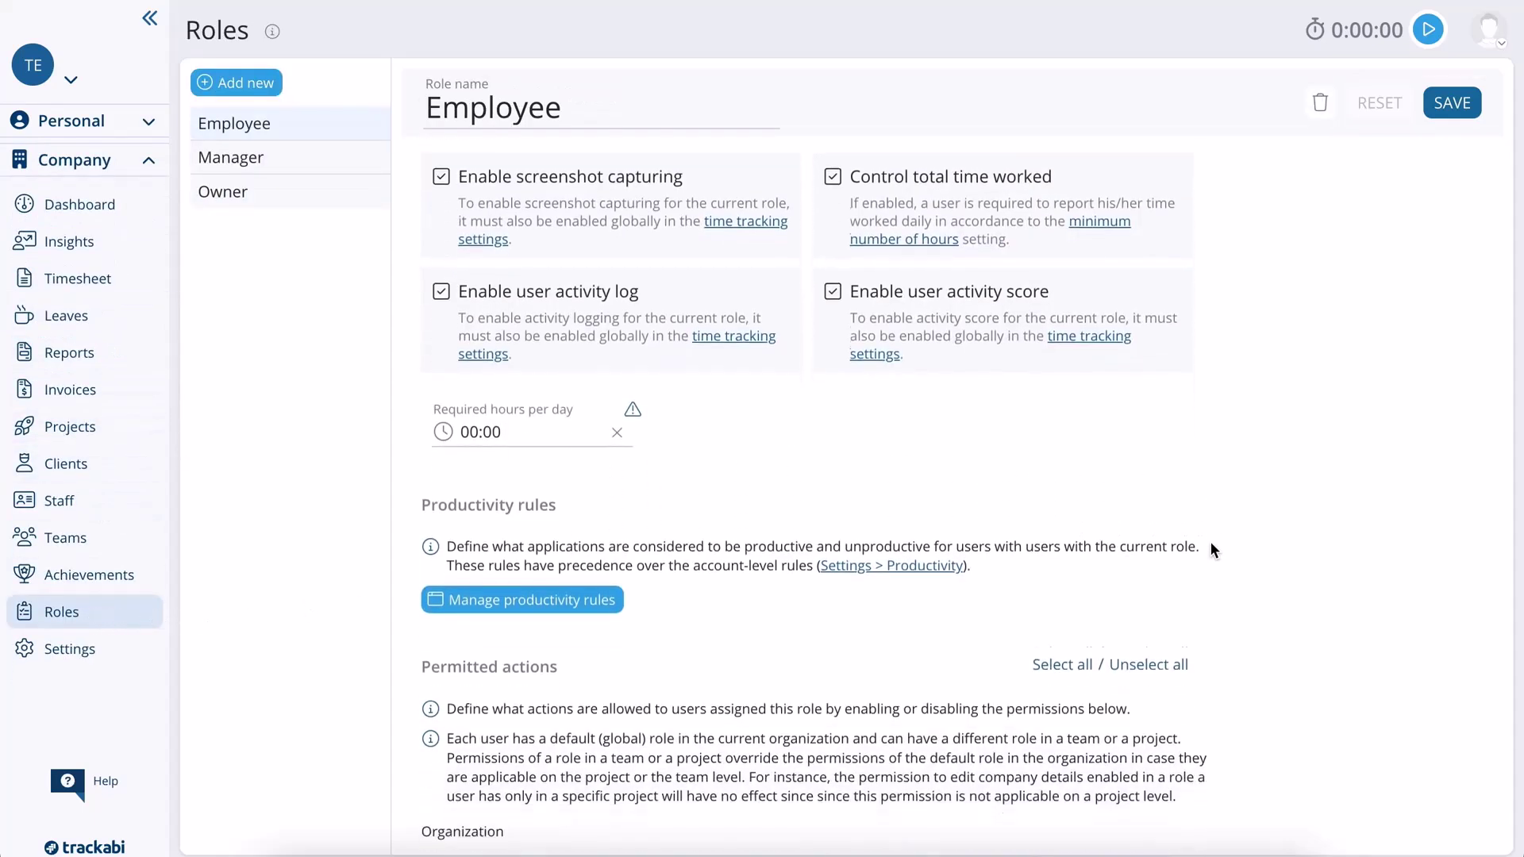
scroll(1211, 546, "down", 8)
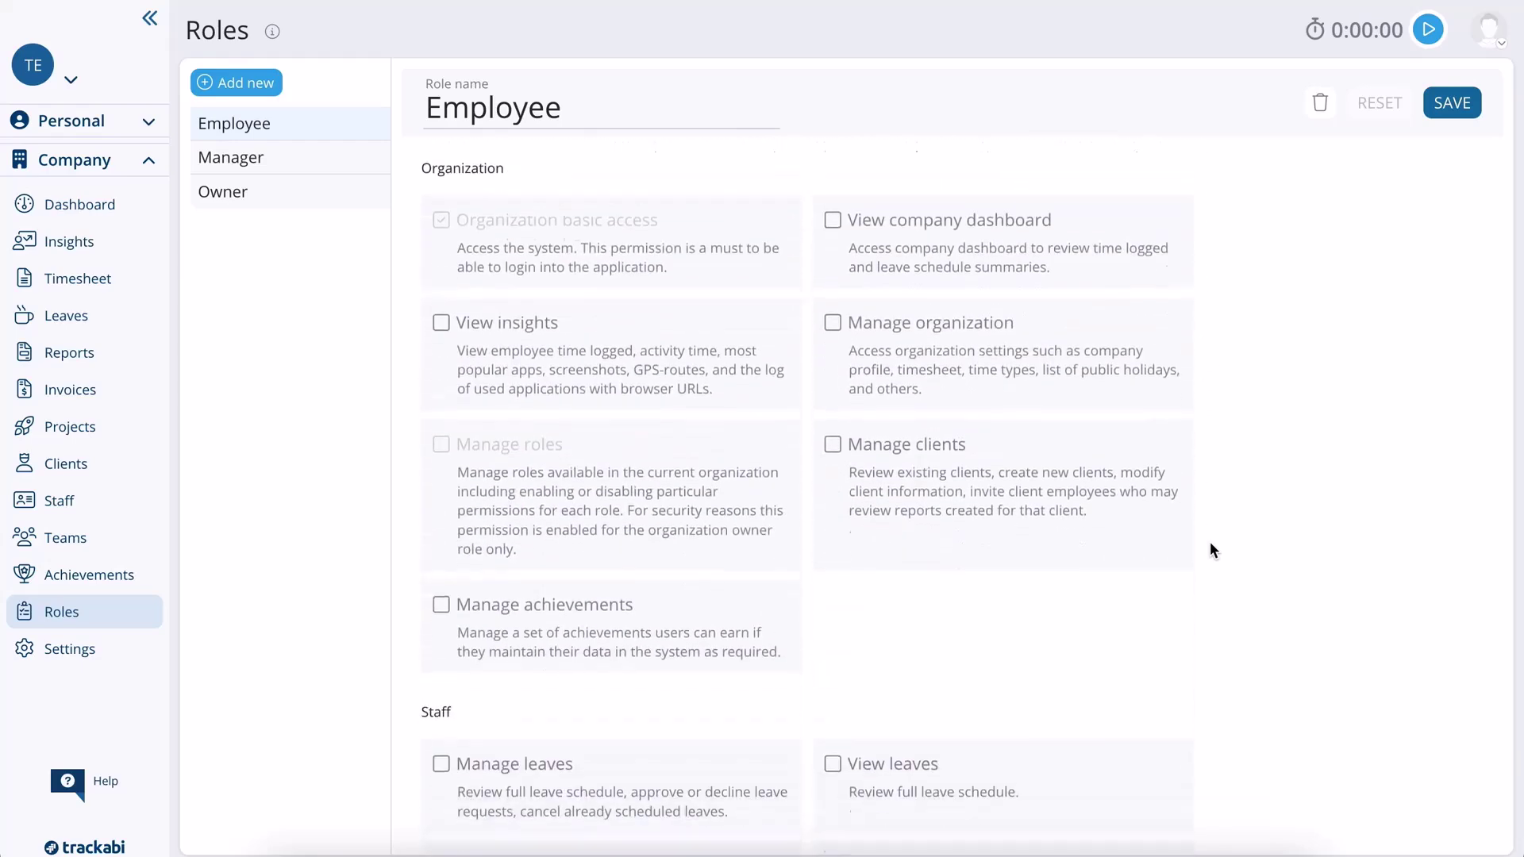
scroll(1210, 544, "down", 15)
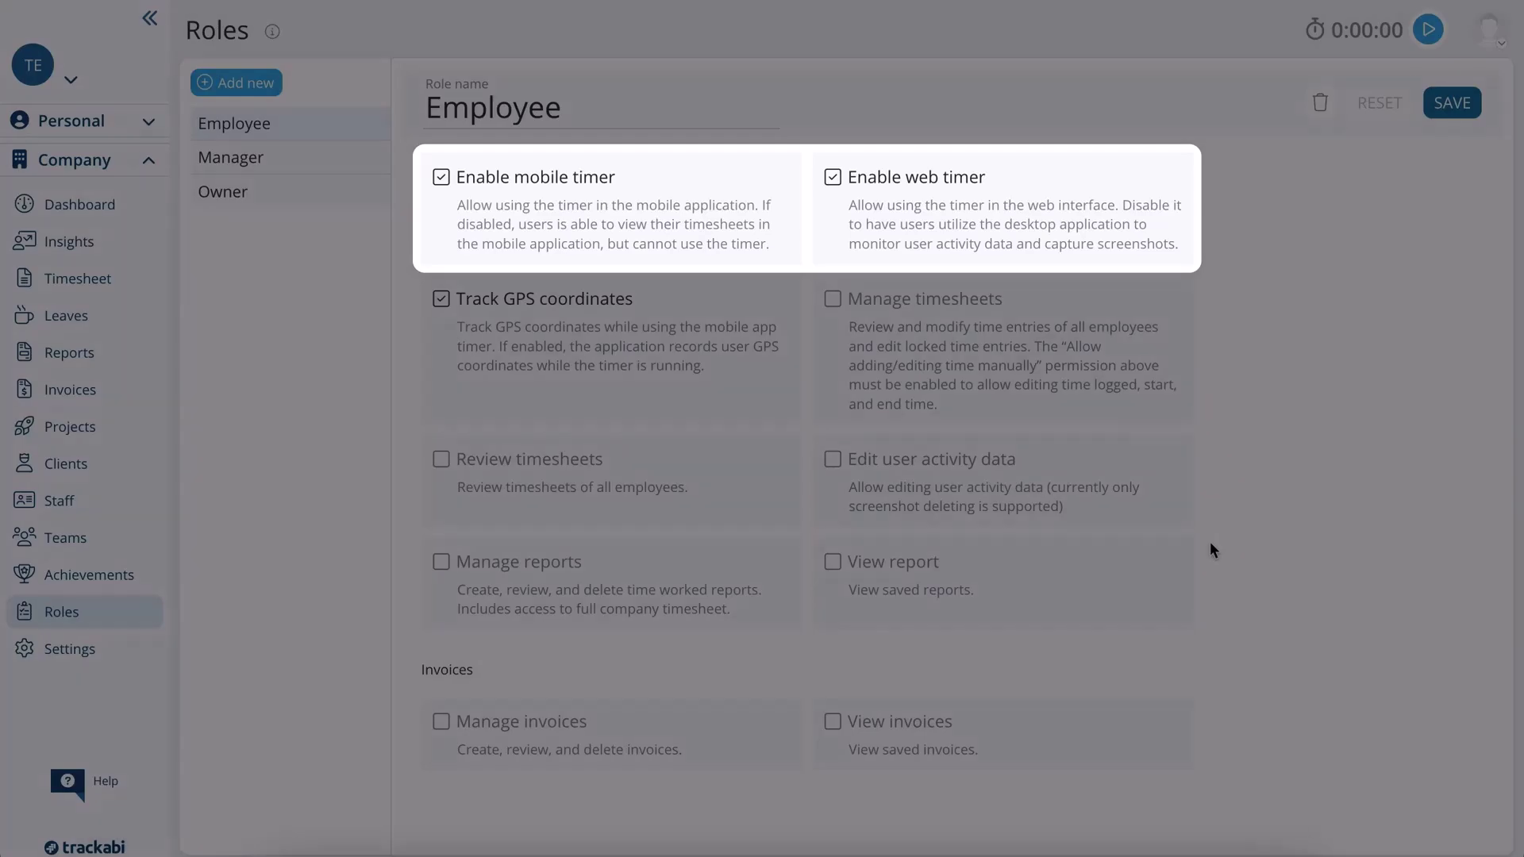
scroll(1209, 549, "up", 15)
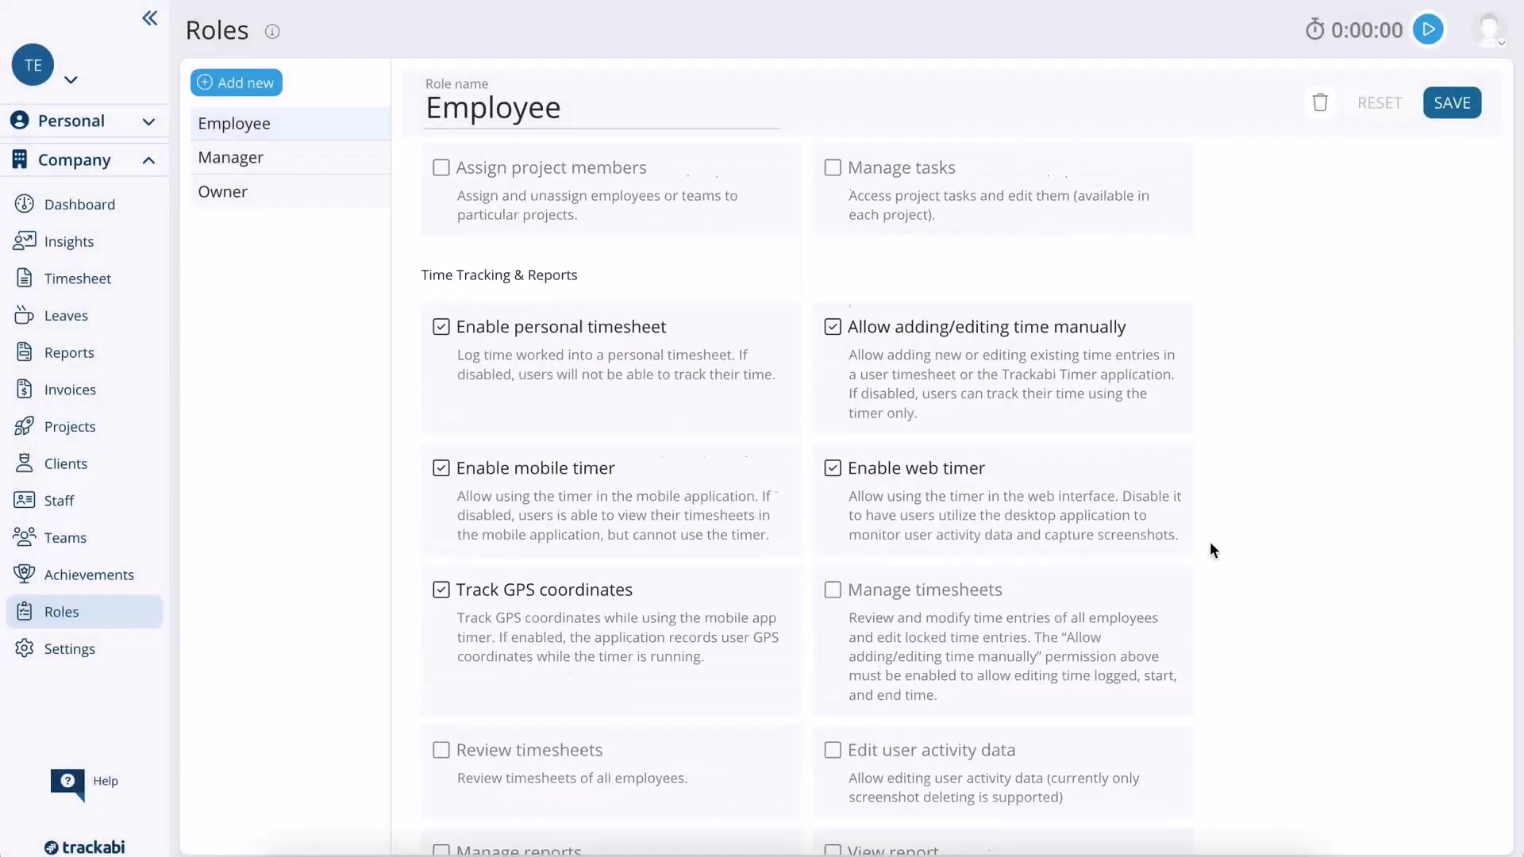
scroll(1211, 547, "up", 4)
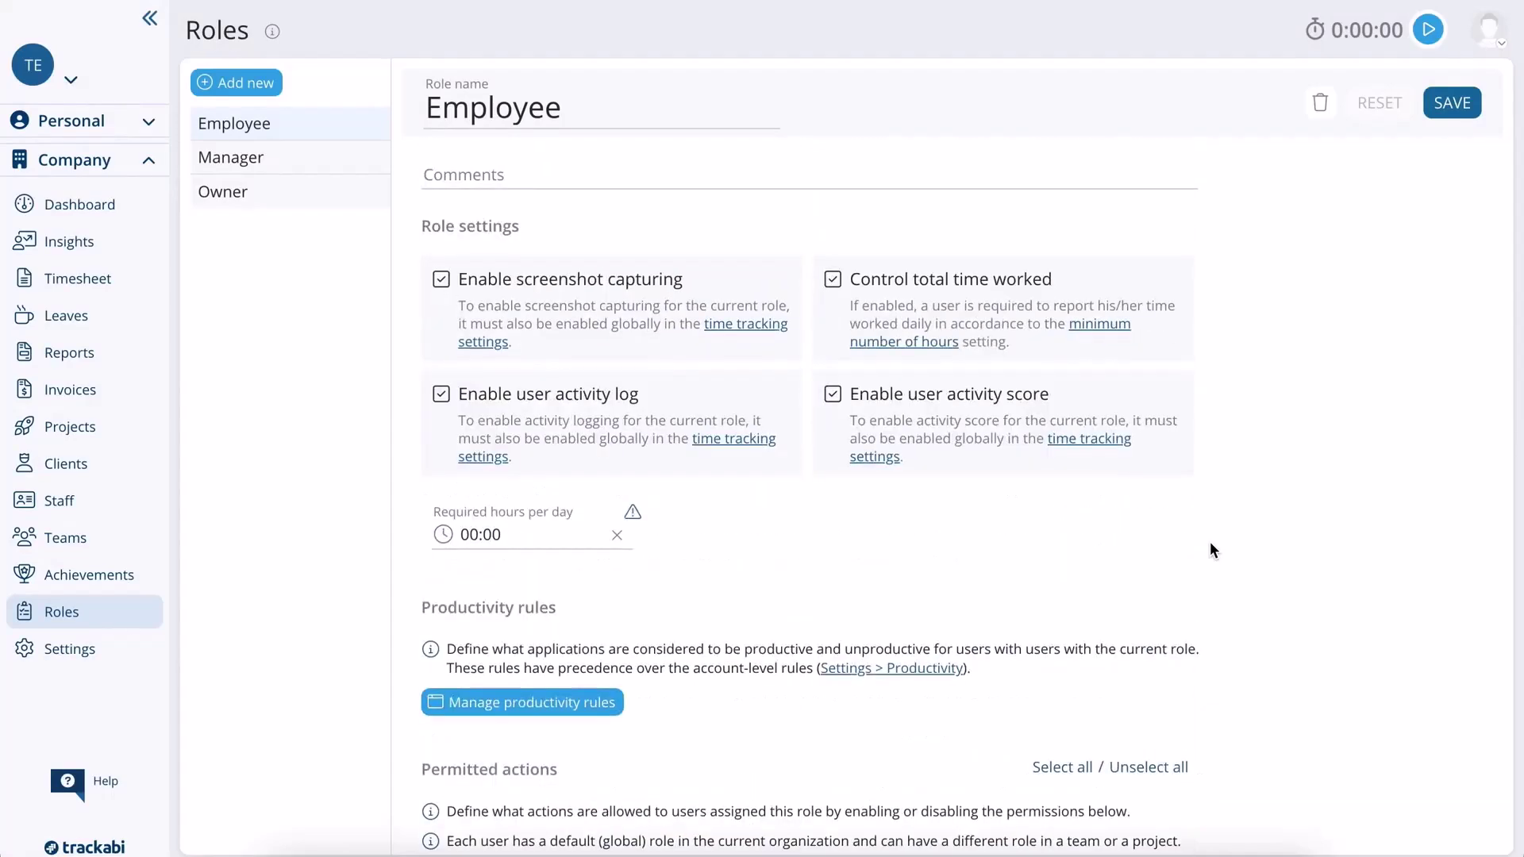